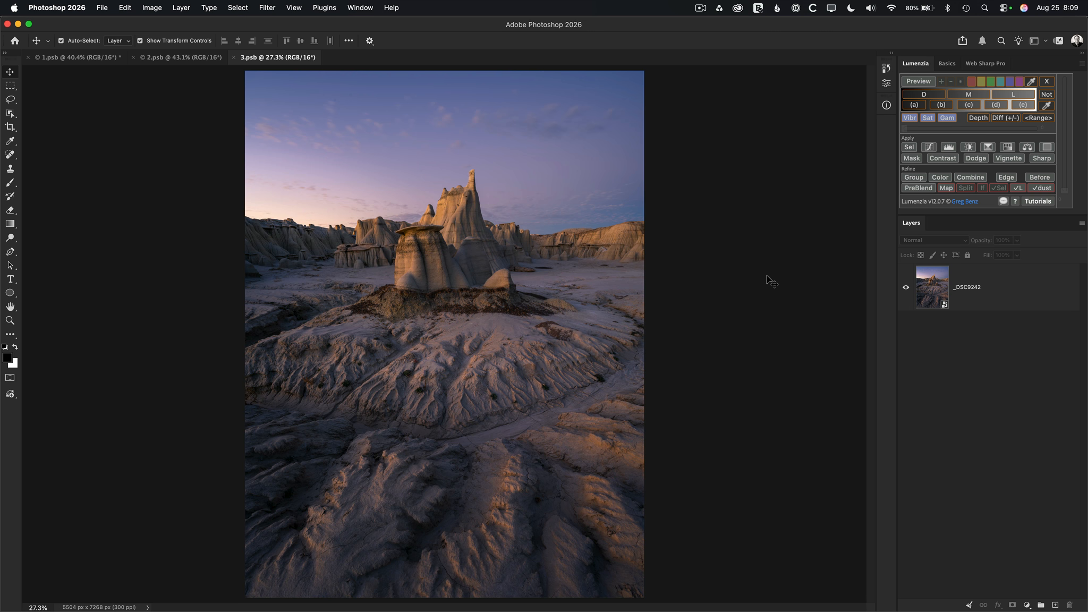
Open the Camera Raw Filter on the _DSC8590-2 layer of the 1.psb document.
{"action": "left_click", "coordinate": [941, 294]}
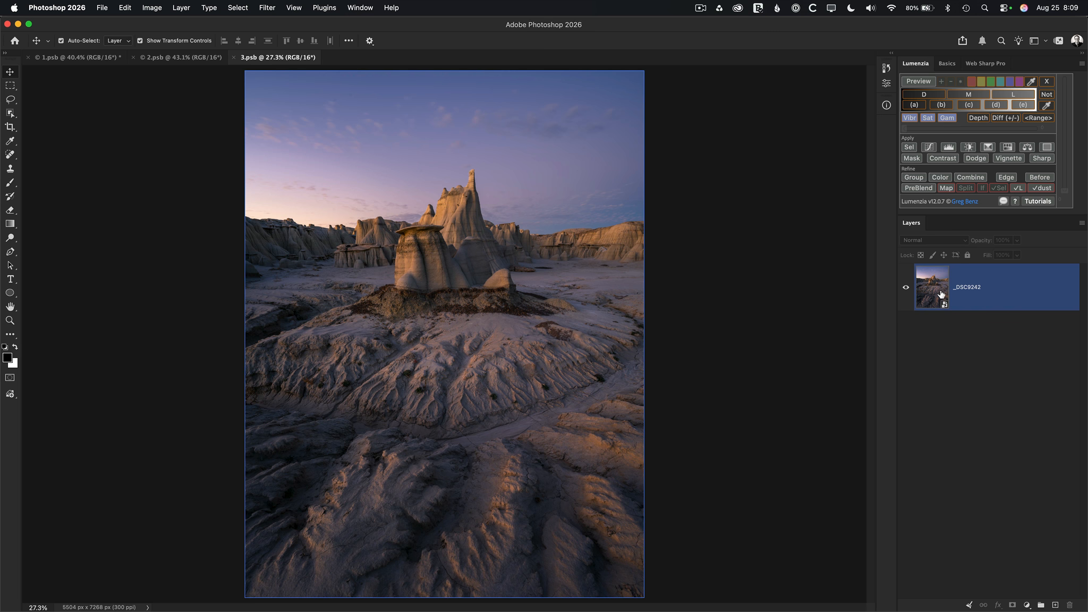
{"action": "left_click", "coordinate": [83, 57]}
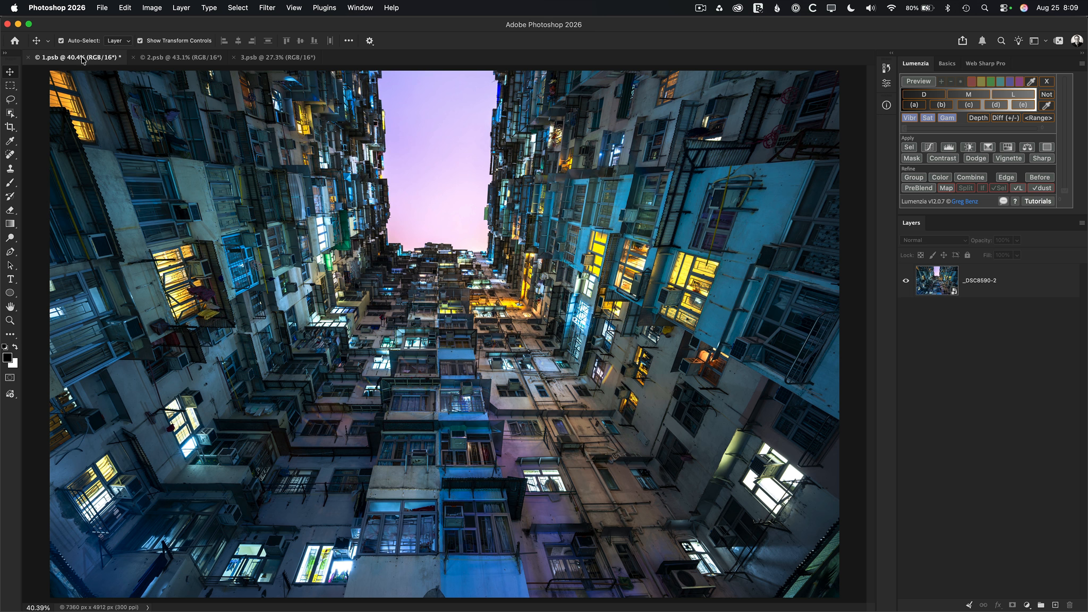
{"action": "left_click", "coordinate": [910, 285]}
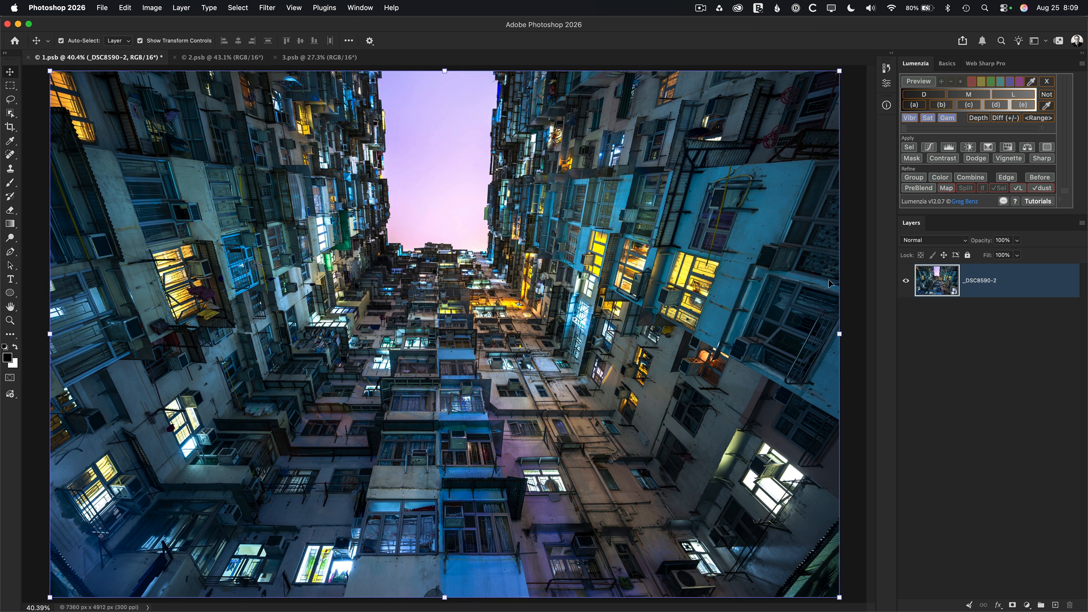
{"action": "left_click", "coordinate": [267, 7]}
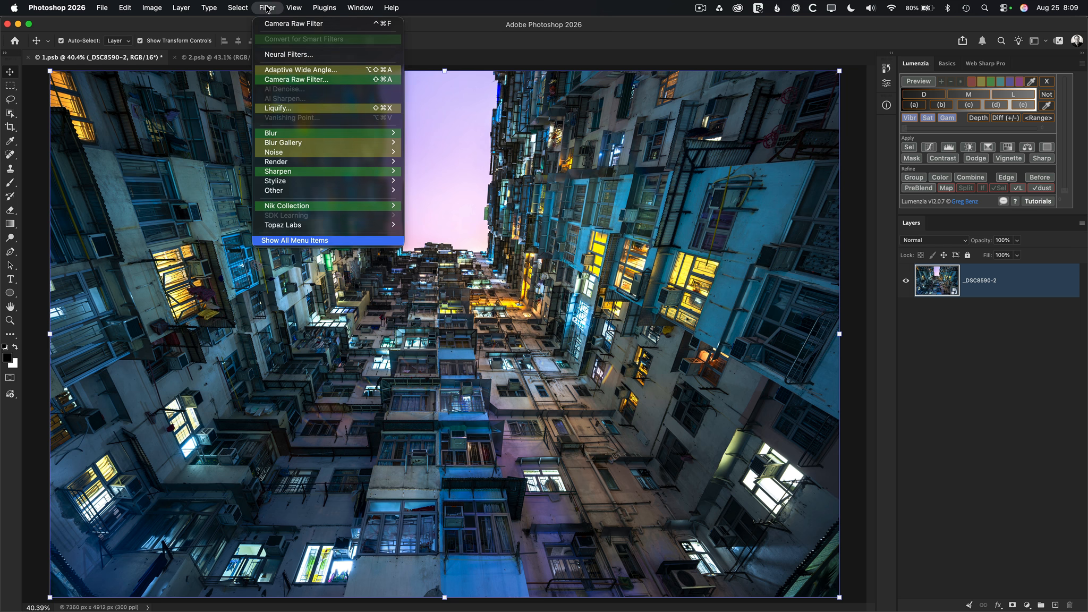
{"action": "left_click", "coordinate": [291, 81]}
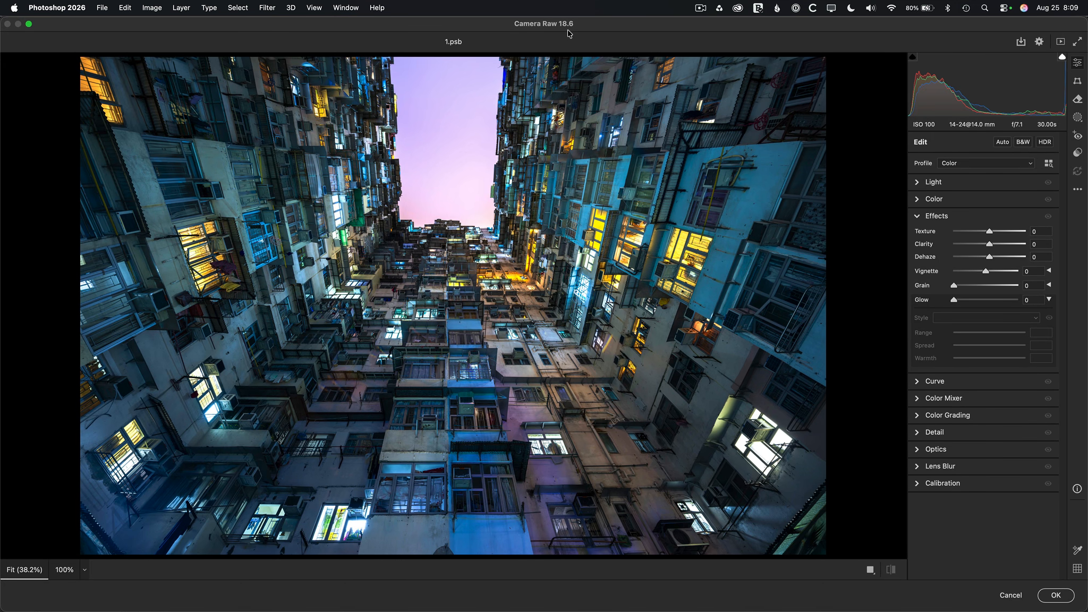
Set the Glow amount in the Effects settings to 100.
{"action": "left_click", "coordinate": [922, 218]}
{"action": "left_click", "coordinate": [922, 219]}
{"action": "left_click", "coordinate": [1048, 300]}
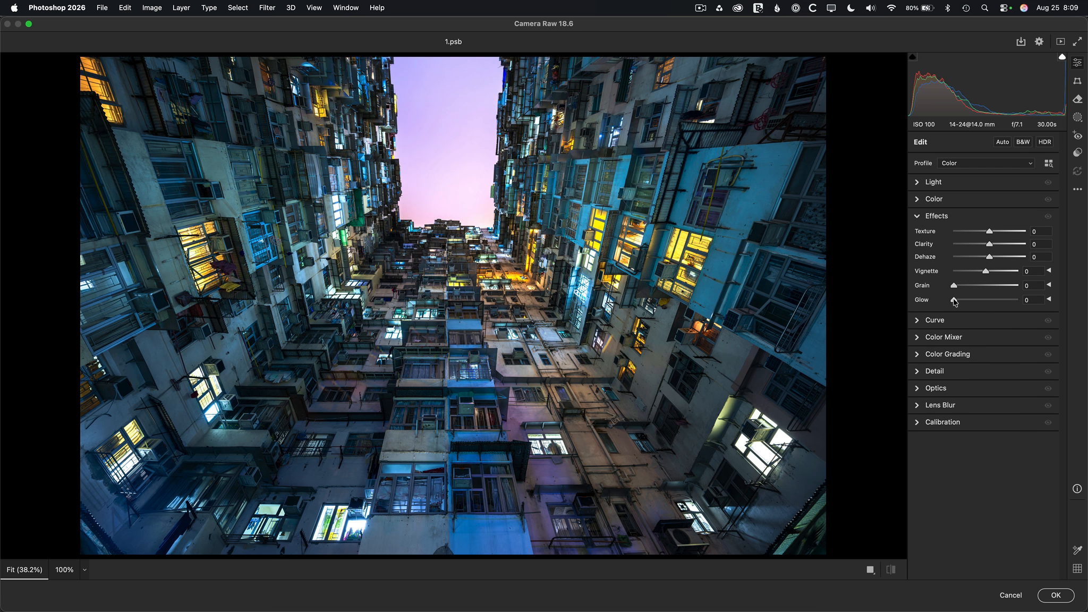
{"action": "left_click_drag", "start_coordinate": [954, 301], "coordinate": [1016, 300]}
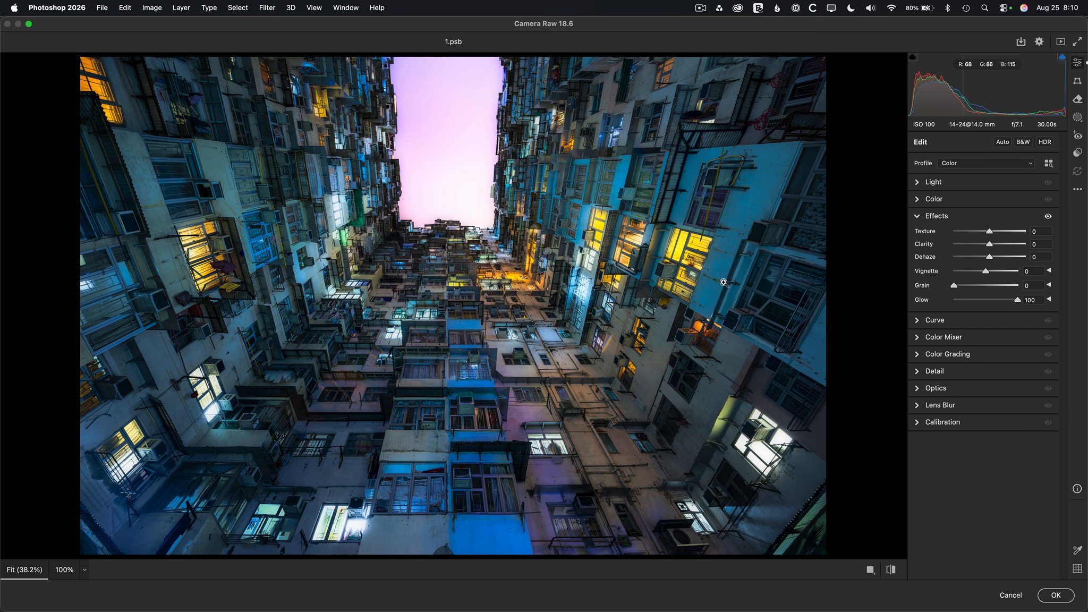
Expand the detailed Glow settings and look through the available glow styles, keeping Diffusion.
{"action": "left_click", "coordinate": [1049, 299]}
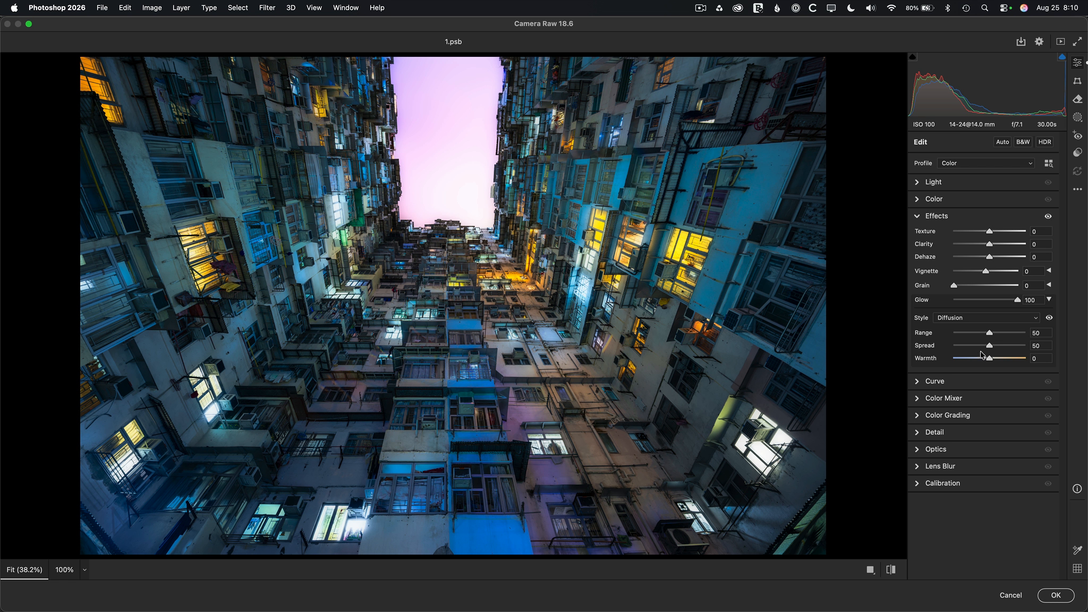
{"action": "left_click", "coordinate": [971, 319]}
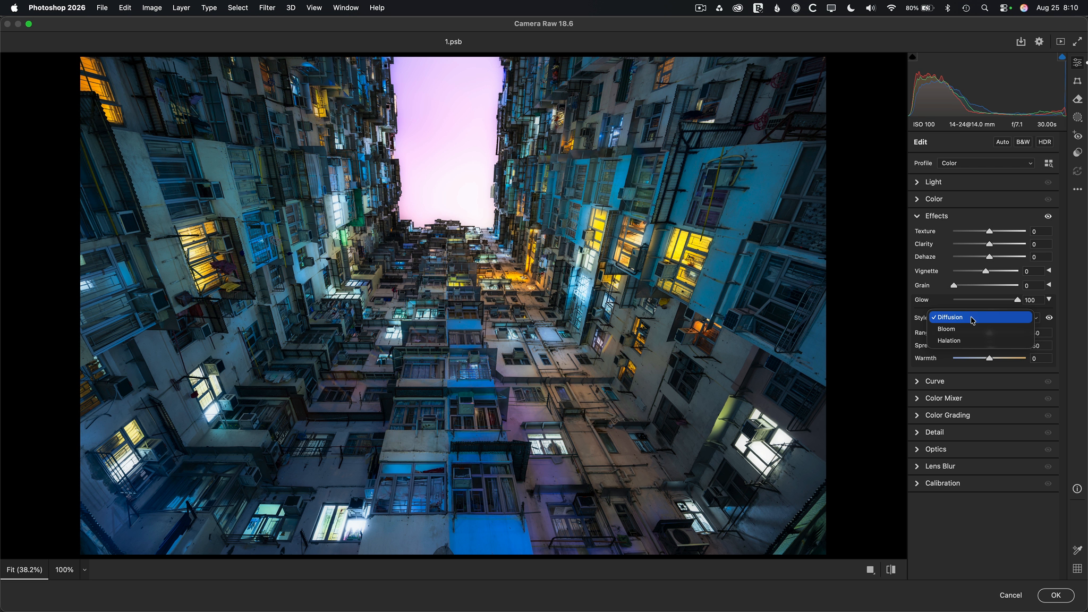
{"action": "left_click", "coordinate": [972, 320]}
{"action": "left_click", "coordinate": [972, 320]}
{"action": "left_click", "coordinate": [959, 321]}
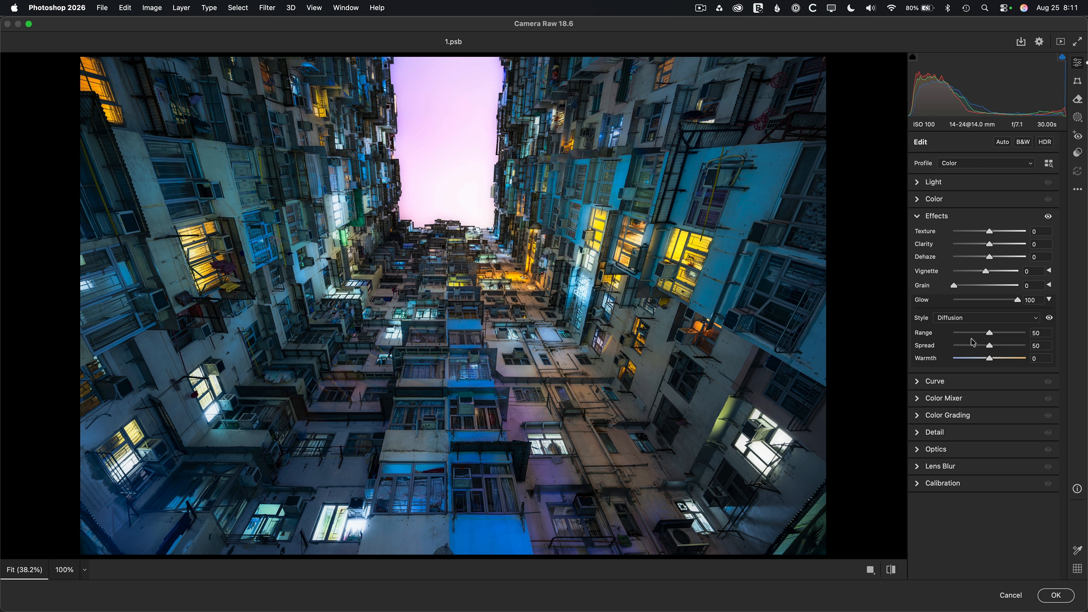
Try a glow Range of 0 with Diffusion, then switch the style to Bloom and raise Range to 100.
{"action": "left_click_drag", "start_coordinate": [989, 333], "coordinate": [948, 334]}
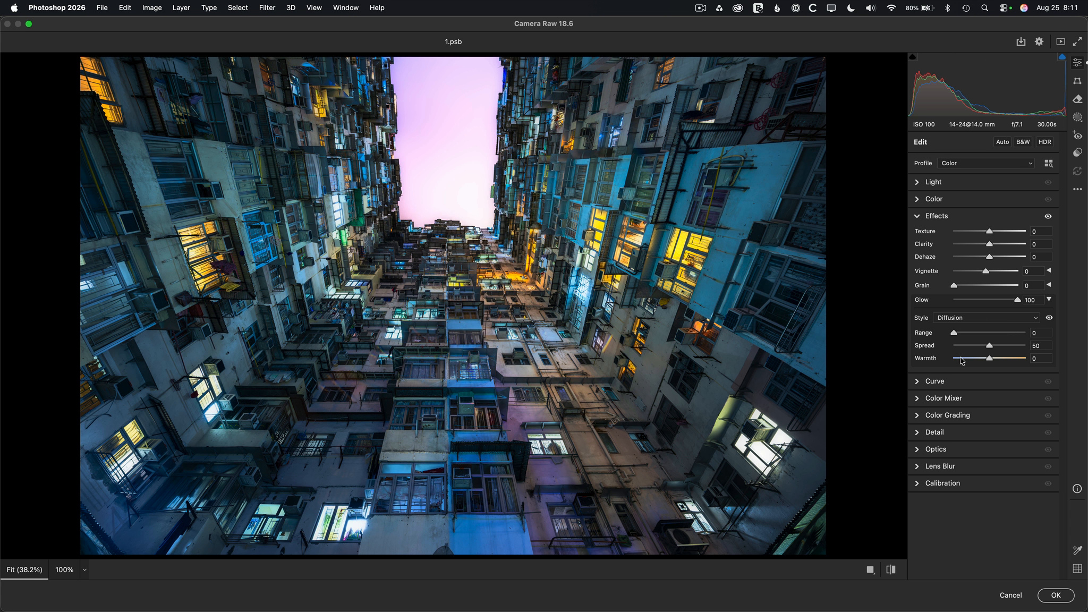
{"action": "left_click", "coordinate": [947, 318]}
{"action": "left_click", "coordinate": [948, 329]}
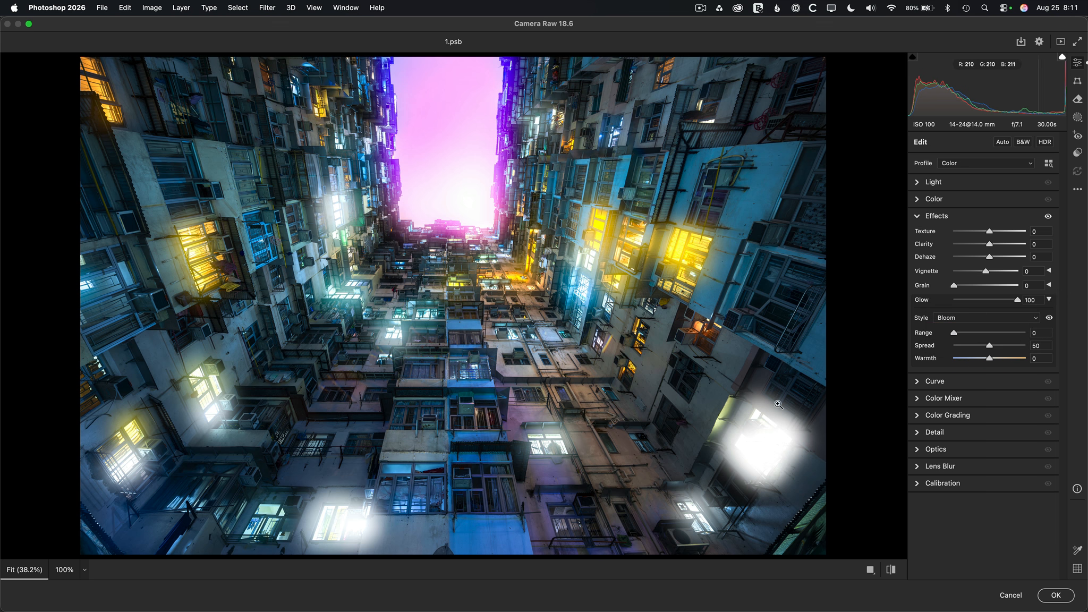
{"action": "left_click_drag", "start_coordinate": [953, 333], "coordinate": [1039, 331]}
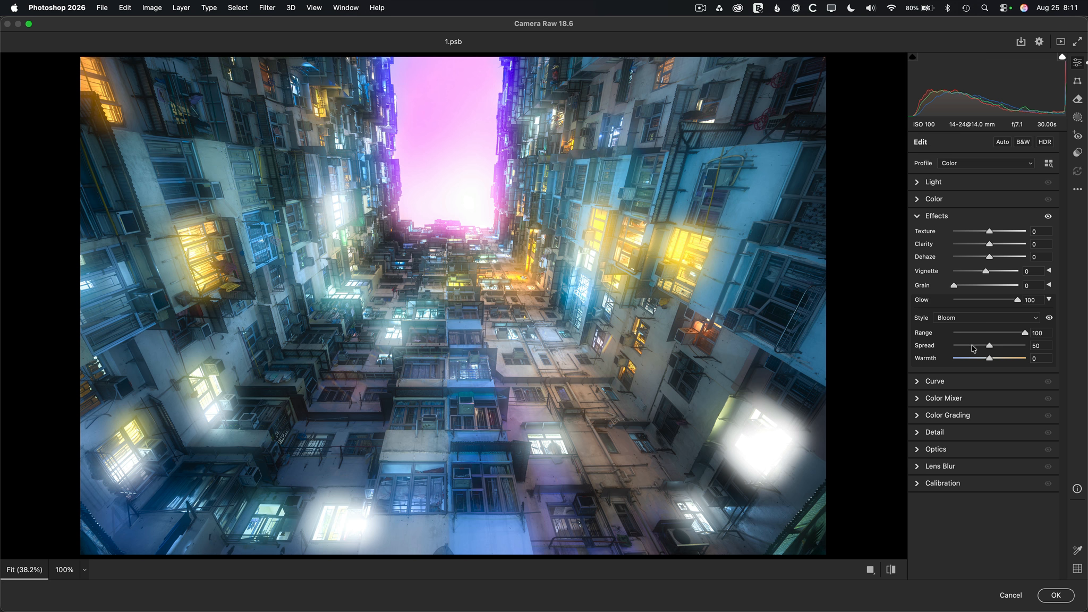
Preview the Bloom glow's Range mask while lowering Range to 0 and raising it to 81, then reset it to 50.
{"action": "key", "text": "alt"}
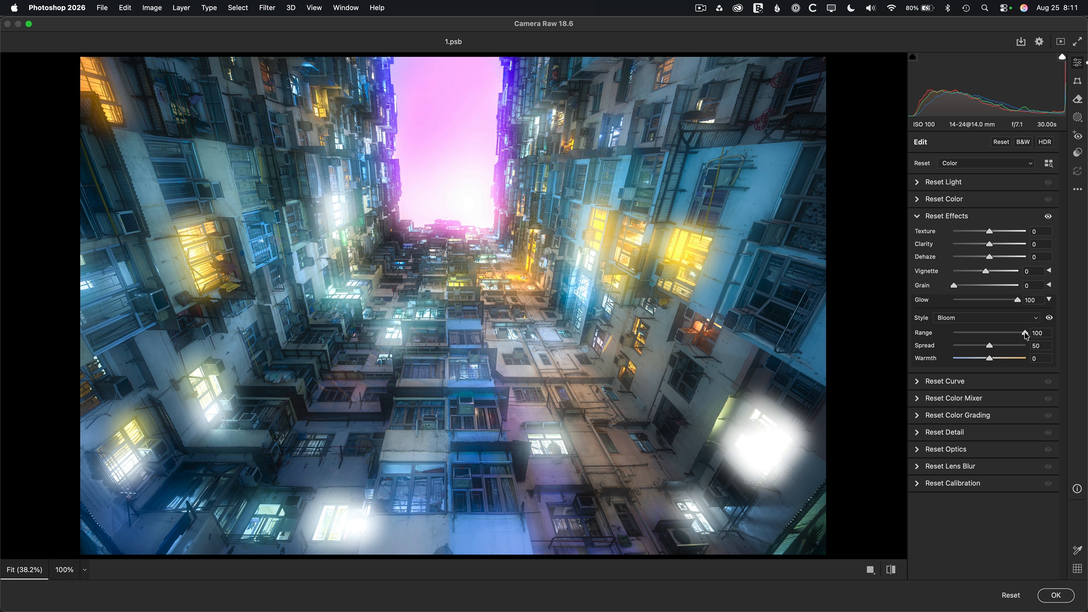
{"action": "left_click", "coordinate": [1024, 334], "text": "alt"}
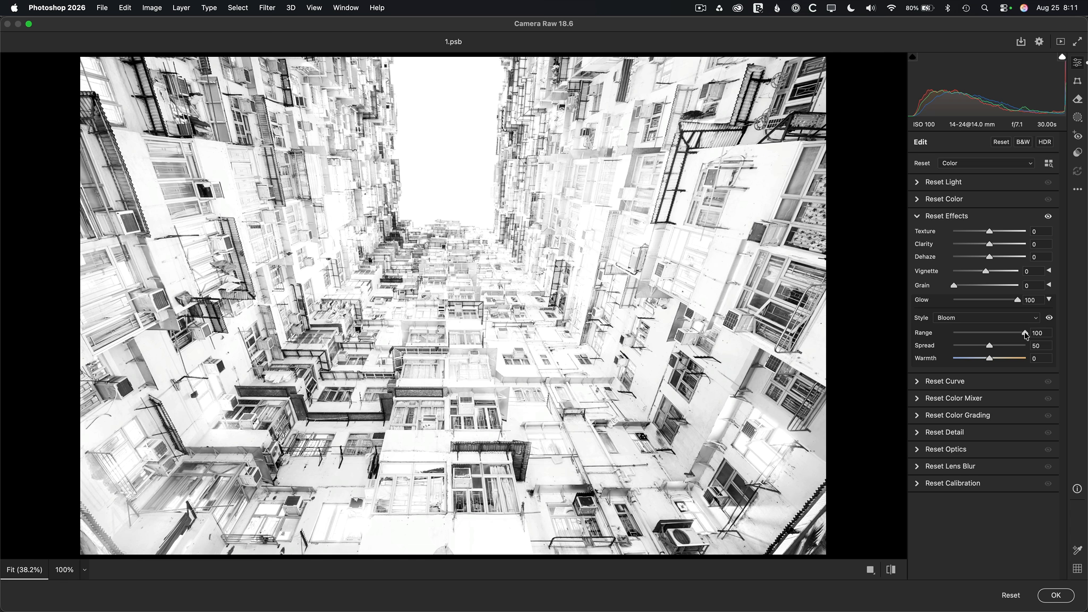
{"action": "left_click_drag", "start_coordinate": [1024, 335], "coordinate": [951, 333]}
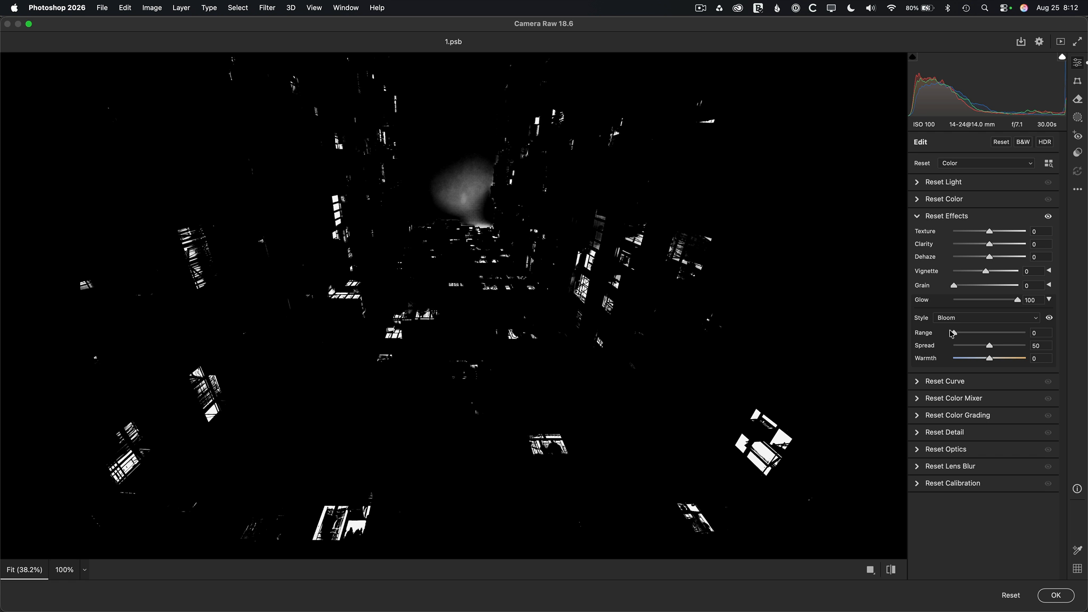
{"action": "left_click_drag", "start_coordinate": [951, 333], "coordinate": [1011, 337]}
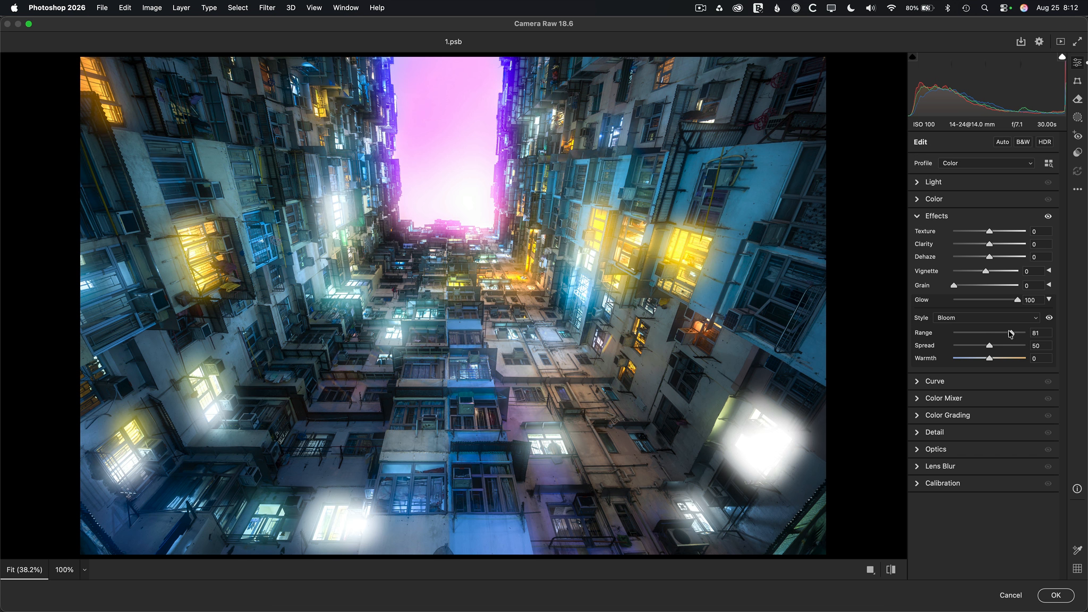
{"action": "double_click", "coordinate": [1010, 332]}
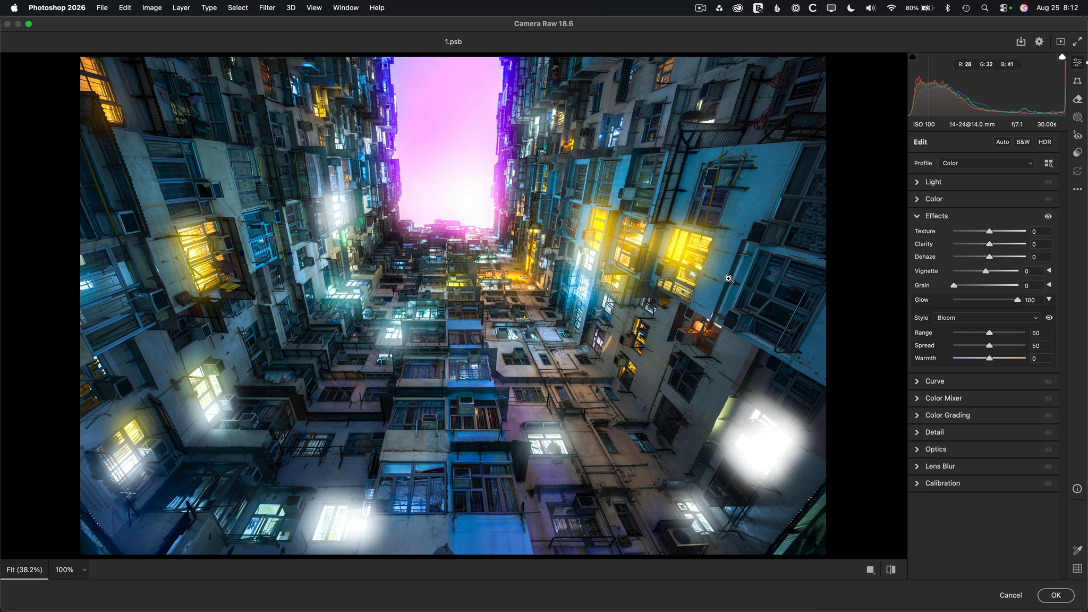
Try the Bloom glow's Spread at 0 and 100, then return it to 50.
{"action": "left_click_drag", "start_coordinate": [989, 345], "coordinate": [953, 345]}
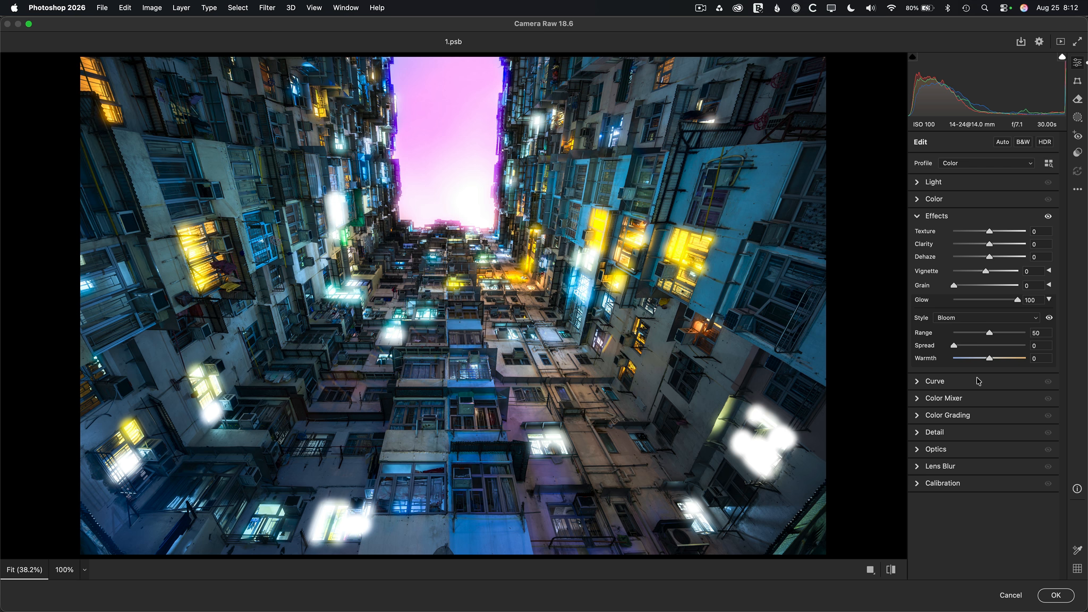
{"action": "left_click_drag", "start_coordinate": [954, 345], "coordinate": [1028, 346]}
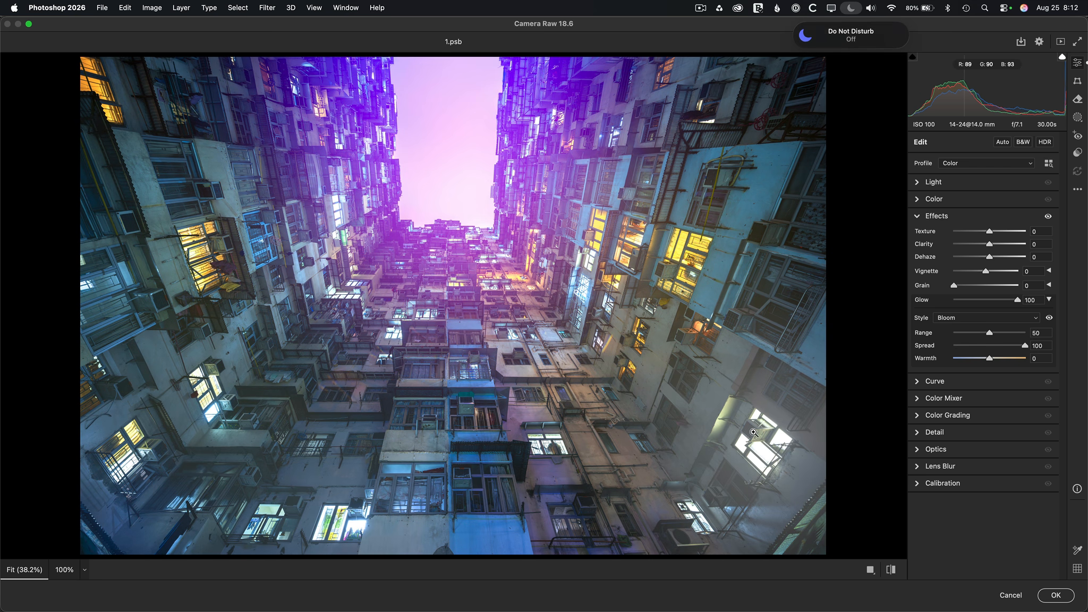
{"action": "key", "text": "alt"}
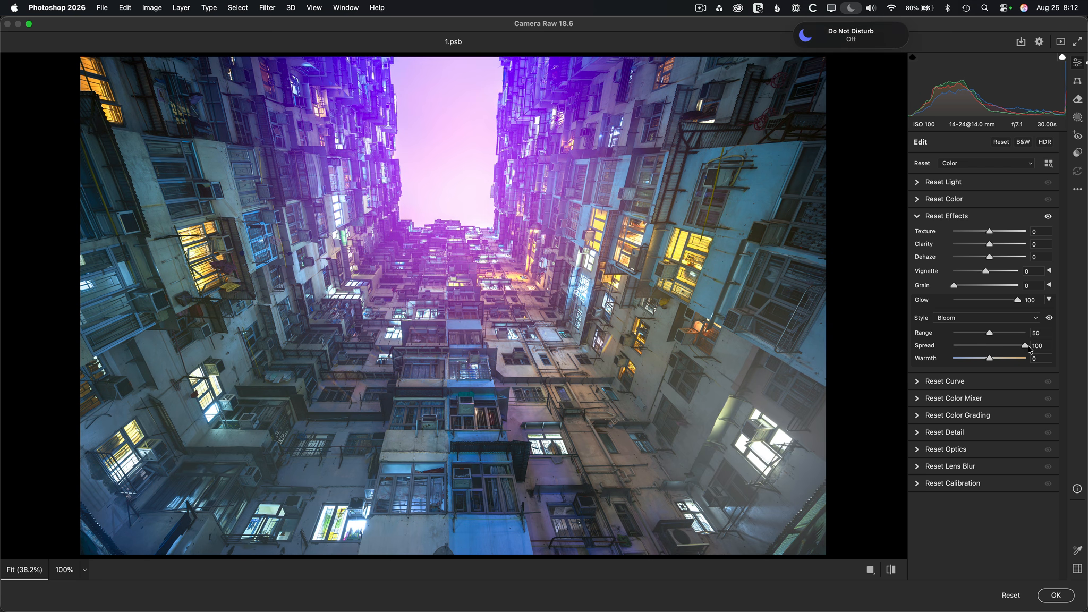
{"action": "left_click", "coordinate": [1025, 346], "text": "alt"}
{"action": "left_click_drag", "start_coordinate": [1025, 348], "coordinate": [990, 345]}
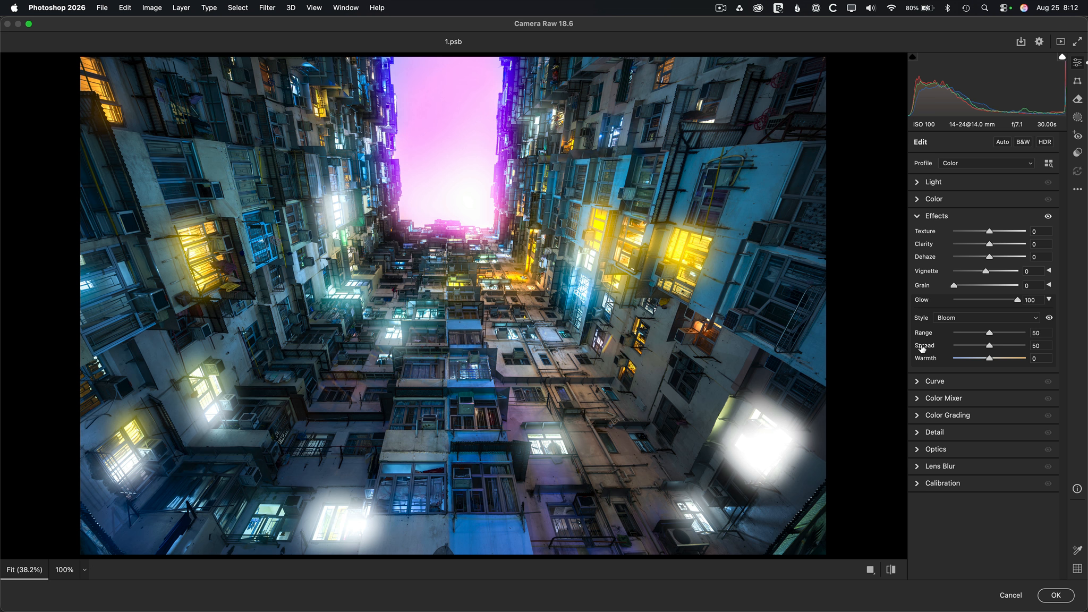
Test the Warmth adjustment on the Bloom glow, then switch the style to Halation and test it there.
{"action": "left_click", "coordinate": [989, 359], "text": "alt"}
{"action": "mouse_move", "coordinate": [987, 360]}
{"action": "left_mouse_down"}
{"action": "mouse_move", "coordinate": [972, 359]}
{"action": "mouse_move", "coordinate": [1028, 358]}
{"action": "mouse_move", "coordinate": [955, 358]}
{"action": "mouse_move", "coordinate": [1039, 359]}
{"action": "mouse_move", "coordinate": [945, 362]}
{"action": "mouse_move", "coordinate": [991, 356]}
{"action": "left_mouse_up"}
{"action": "left_click", "coordinate": [956, 318]}
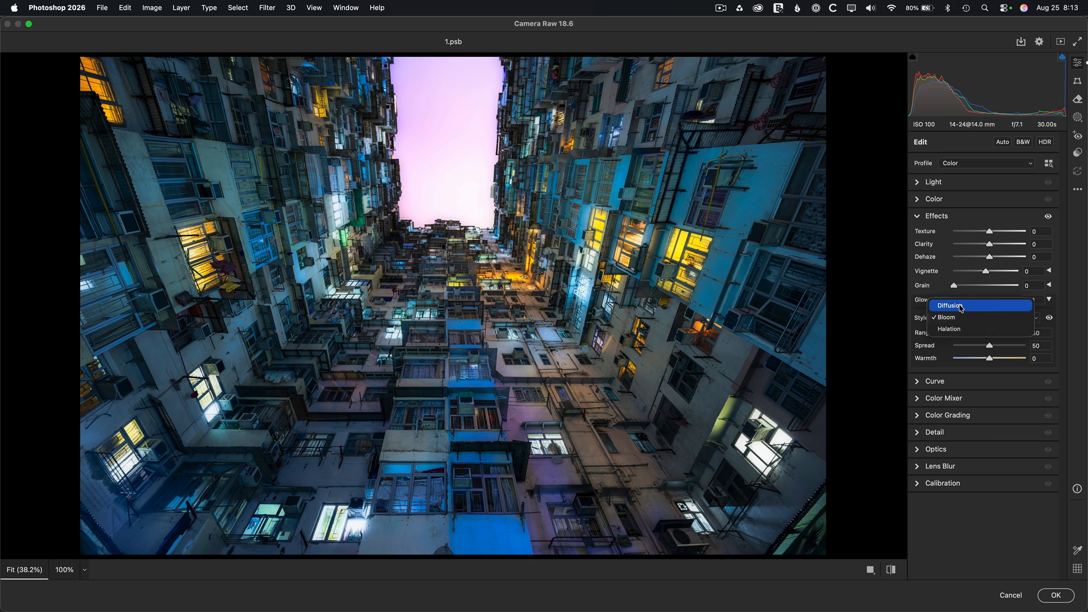
{"action": "left_click", "coordinate": [957, 330]}
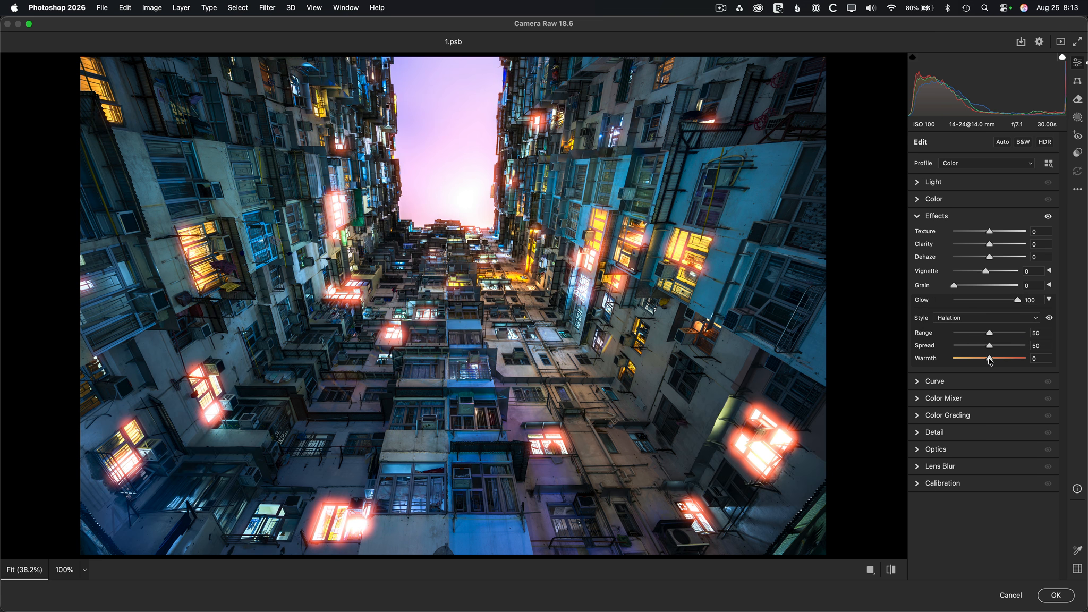
{"action": "mouse_move", "coordinate": [988, 358]}
{"action": "left_mouse_down"}
{"action": "mouse_move", "coordinate": [949, 360]}
{"action": "mouse_move", "coordinate": [1021, 362]}
{"action": "mouse_move", "coordinate": [989, 363]}
{"action": "left_mouse_up"}
{"action": "key", "text": "alt"}
{"action": "mouse_move", "coordinate": [990, 362]}
{"action": "left_mouse_down"}
{"action": "mouse_move", "coordinate": [945, 361]}
{"action": "mouse_move", "coordinate": [1078, 367]}
{"action": "mouse_move", "coordinate": [953, 361]}
{"action": "mouse_move", "coordinate": [989, 361]}
{"action": "left_mouse_up"}
Set the glow style back to Diffusion and compare the image with and without the glow.
{"action": "left_click", "coordinate": [959, 318]}
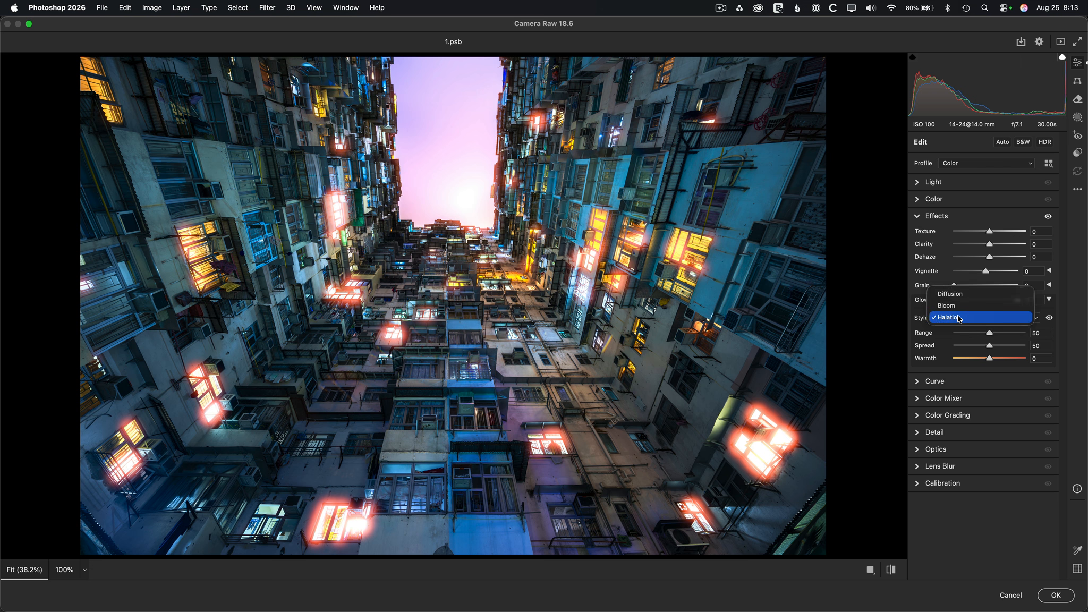
{"action": "left_click", "coordinate": [959, 295]}
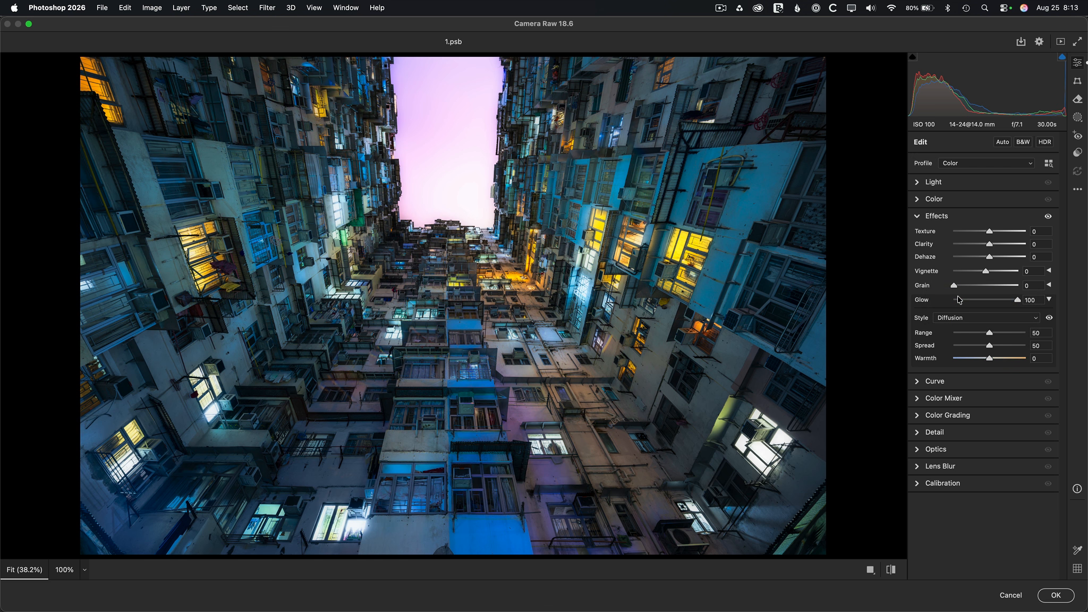
{"action": "left_click", "coordinate": [1049, 317]}
{"action": "left_click", "coordinate": [1049, 318]}
{"action": "left_click", "coordinate": [1049, 317]}
{"action": "left_click", "coordinate": [1049, 317]}
{"action": "left_click", "coordinate": [1050, 318]}
{"action": "left_click", "coordinate": [1049, 318]}
Set the Diffusion glow's Range to 66 using the mask preview and compare the image with and without the glow.
{"action": "left_click", "coordinate": [990, 333], "text": "alt"}
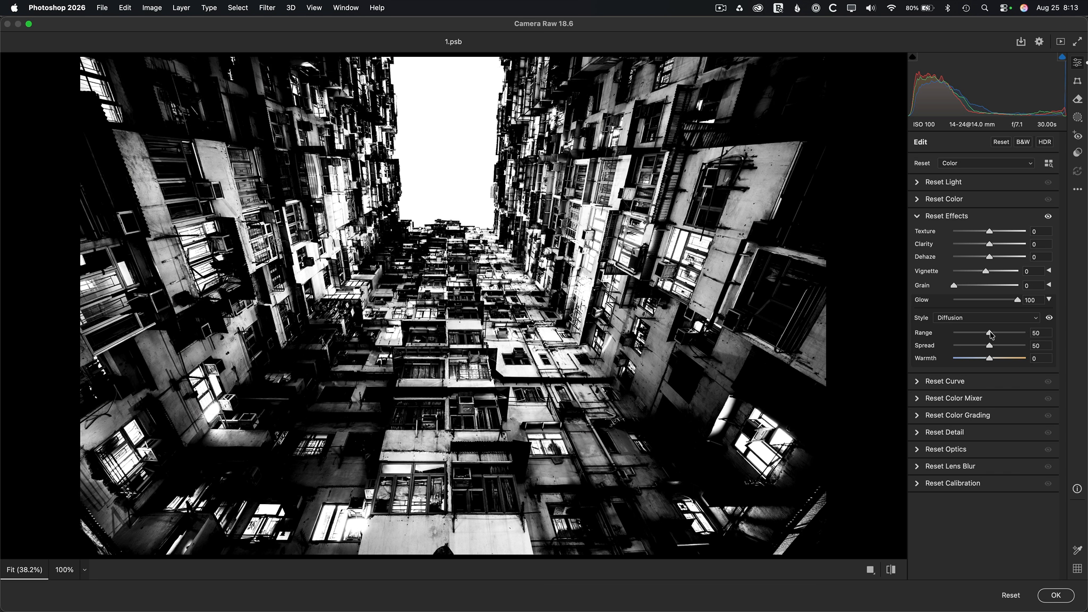
{"action": "left_click_drag", "start_coordinate": [991, 334], "coordinate": [1003, 333]}
{"action": "left_click", "coordinate": [1050, 318]}
{"action": "left_click", "coordinate": [1050, 318]}
{"action": "left_click", "coordinate": [1049, 318]}
{"action": "left_click", "coordinate": [1050, 318]}
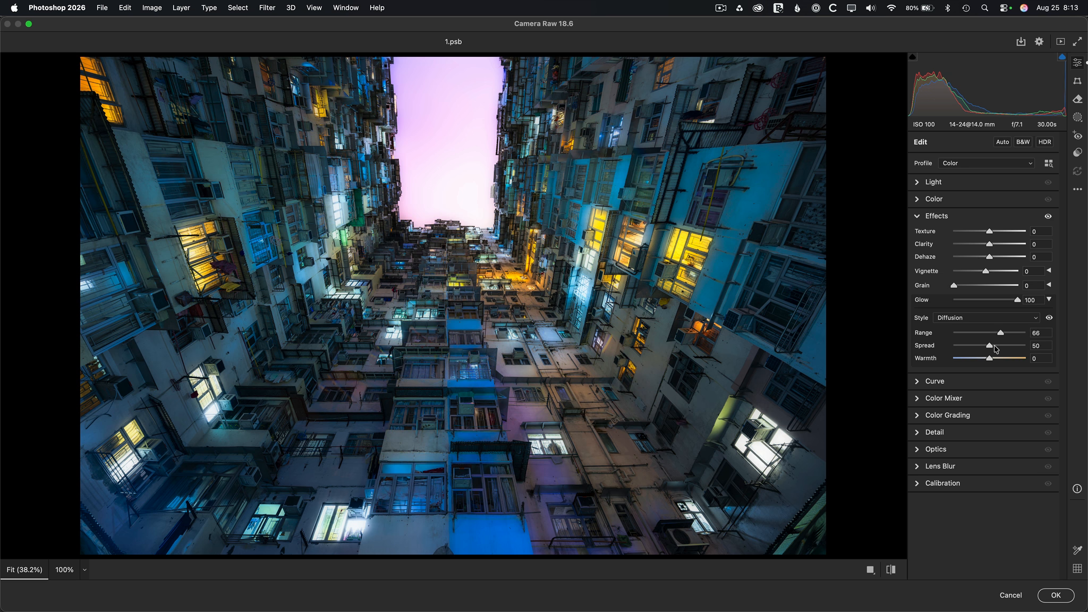
Set the glow's Spread to 100 and compare the image with and without the glow.
{"action": "left_click_drag", "start_coordinate": [990, 345], "coordinate": [1044, 346]}
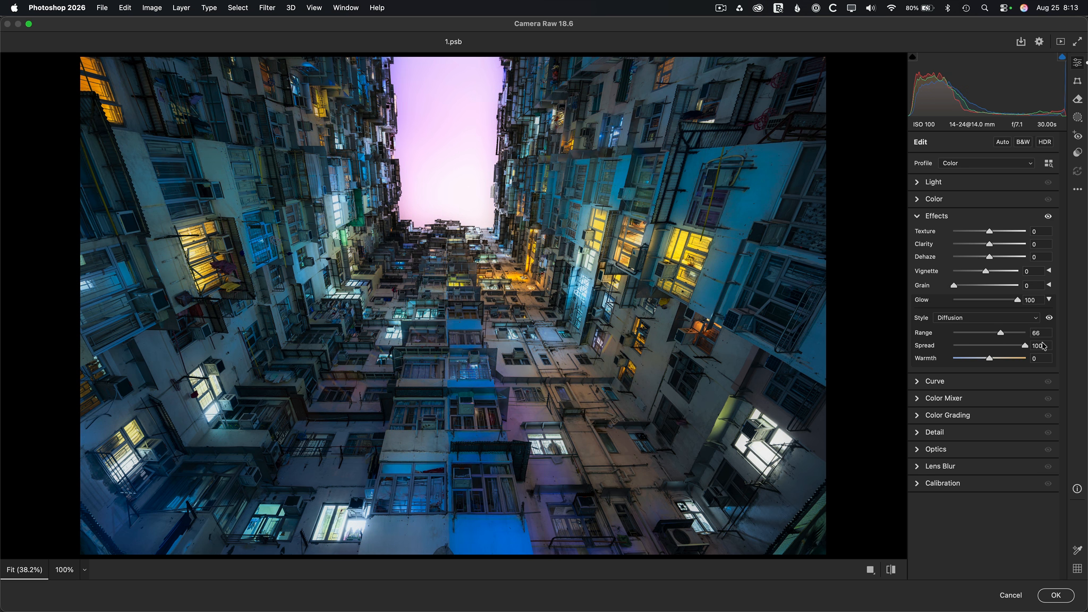
{"action": "left_click", "coordinate": [1050, 318]}
{"action": "left_click", "coordinate": [1049, 318]}
{"action": "left_click", "coordinate": [1050, 319]}
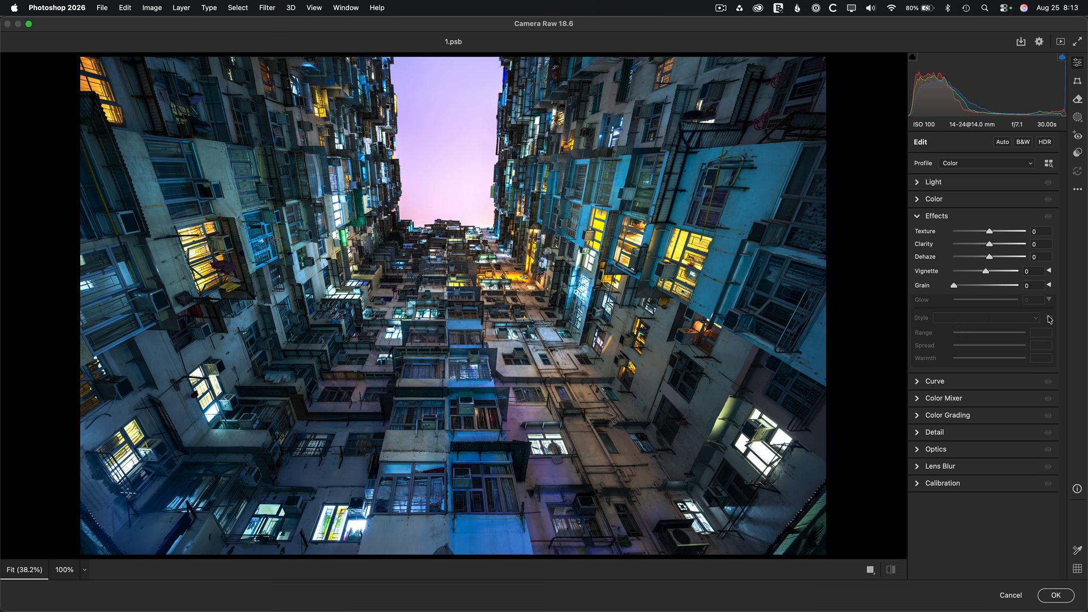
{"action": "left_click", "coordinate": [1049, 319]}
{"action": "left_click", "coordinate": [1050, 318]}
{"action": "left_click", "coordinate": [1049, 319]}
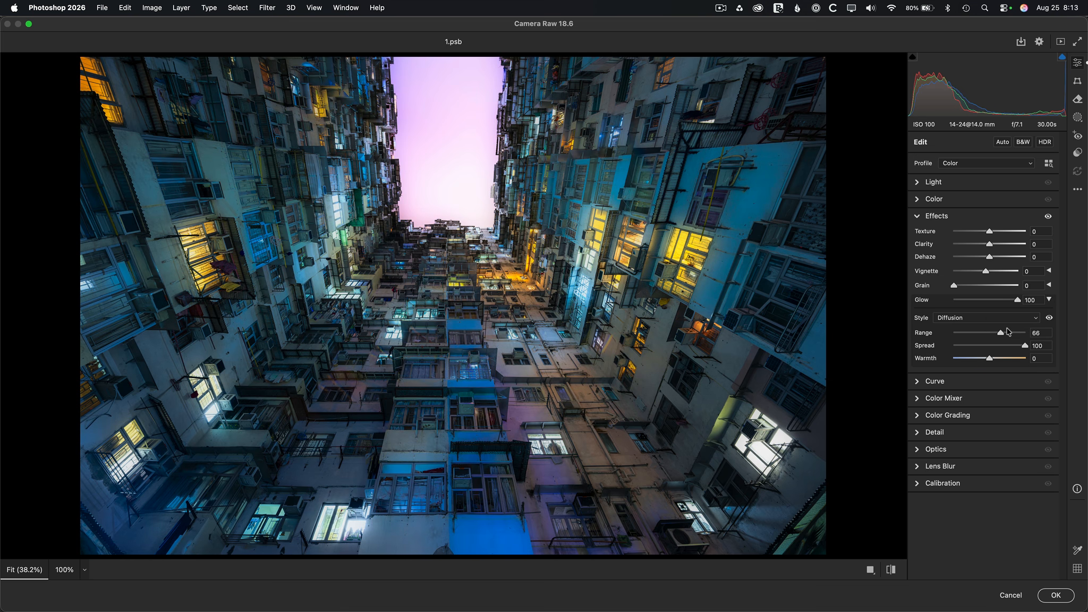
Increase the glow's Range to 80 and check the image with the glow off and on.
{"action": "left_click_drag", "start_coordinate": [1000, 333], "coordinate": [1012, 333]}
{"action": "left_click", "coordinate": [1049, 318]}
{"action": "left_click", "coordinate": [1050, 318]}
{"action": "left_click", "coordinate": [1049, 318]}
{"action": "left_click", "coordinate": [1049, 318]}
Set the glow's Warmth to +10 and repeatedly compare the image with and without the glow.
{"action": "left_click_drag", "start_coordinate": [991, 361], "coordinate": [995, 360]}
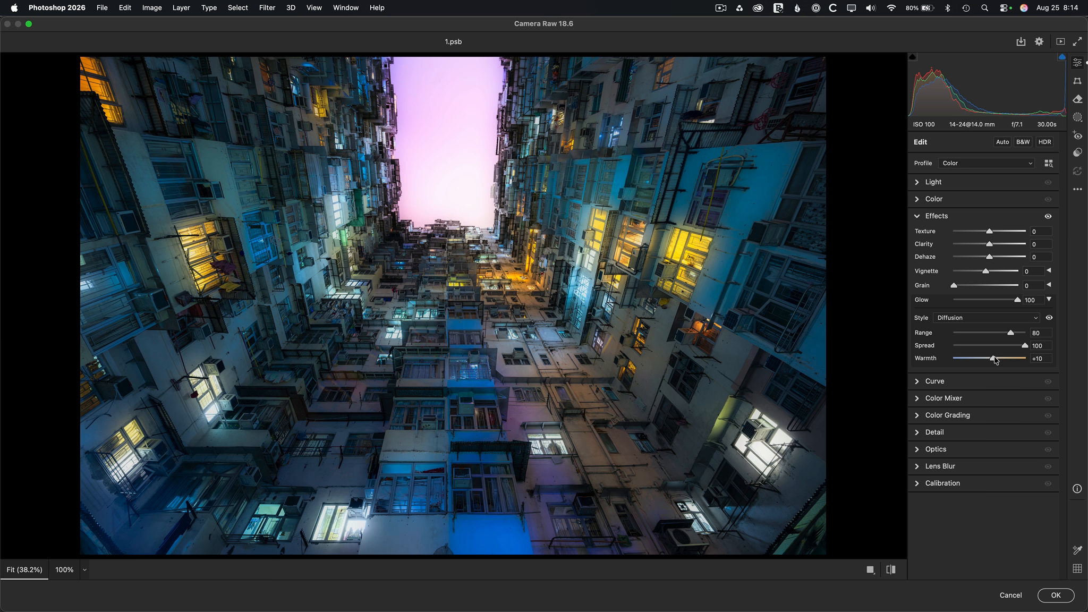
{"action": "left_click", "coordinate": [1049, 318]}
{"action": "left_click", "coordinate": [1049, 318]}
{"action": "left_click", "coordinate": [1049, 319]}
{"action": "left_click", "coordinate": [1049, 319]}
{"action": "left_click", "coordinate": [1049, 319]}
{"action": "left_click", "coordinate": [1049, 318]}
{"action": "left_click", "coordinate": [1049, 318]}
{"action": "left_click", "coordinate": [1049, 318]}
{"action": "left_click", "coordinate": [1049, 319]}
{"action": "left_click", "coordinate": [1049, 318]}
{"action": "left_click", "coordinate": [1049, 318]}
{"action": "left_click", "coordinate": [1049, 318]}
{"action": "left_click", "coordinate": [1049, 318]}
{"action": "left_click", "coordinate": [1049, 318]}
Reduce the Glow amount to 47 and compare the subtler result with the glow off and on.
{"action": "left_click_drag", "start_coordinate": [1018, 301], "coordinate": [984, 302]}
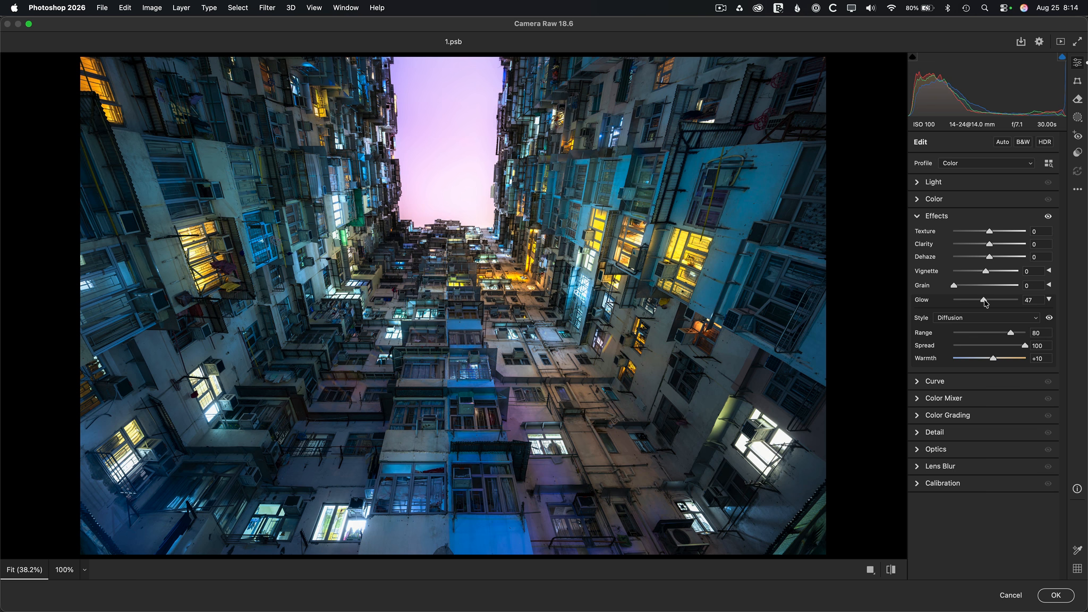
{"action": "left_click", "coordinate": [1049, 318]}
{"action": "left_click", "coordinate": [1049, 318]}
{"action": "left_click", "coordinate": [1048, 318]}
{"action": "left_click", "coordinate": [1049, 318]}
Apply the Camera Raw filter to the layer and select its Smart Filters mask.
{"action": "left_click", "coordinate": [1055, 596]}
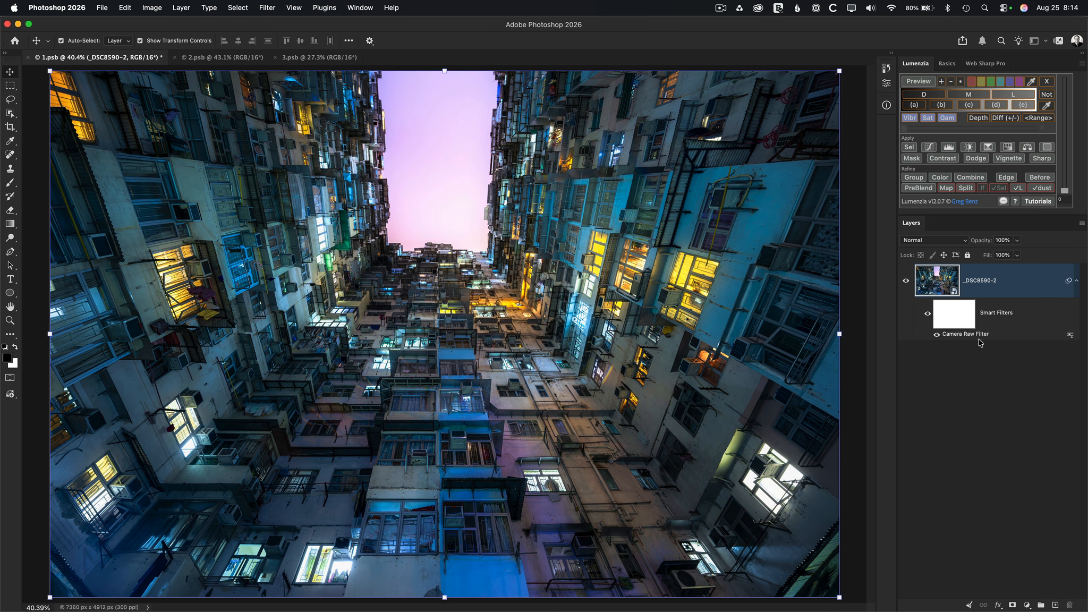
{"action": "left_click", "coordinate": [954, 316]}
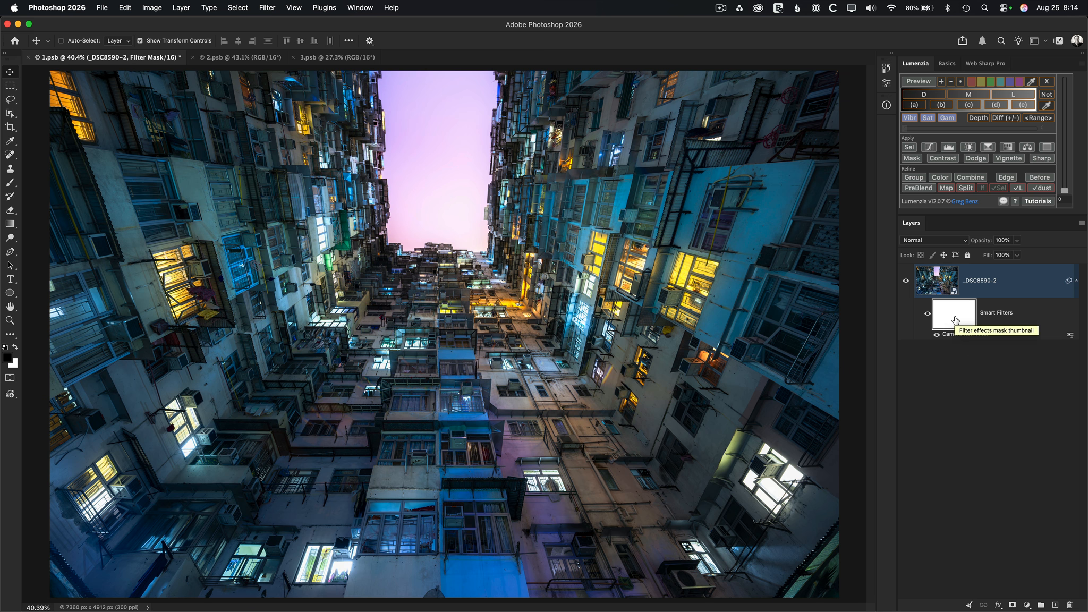
Invert the Smart Filters mask to black and paint the glow back over the lit windows with a soft white brush at 18% flow.
{"action": "key", "text": "super+i"}
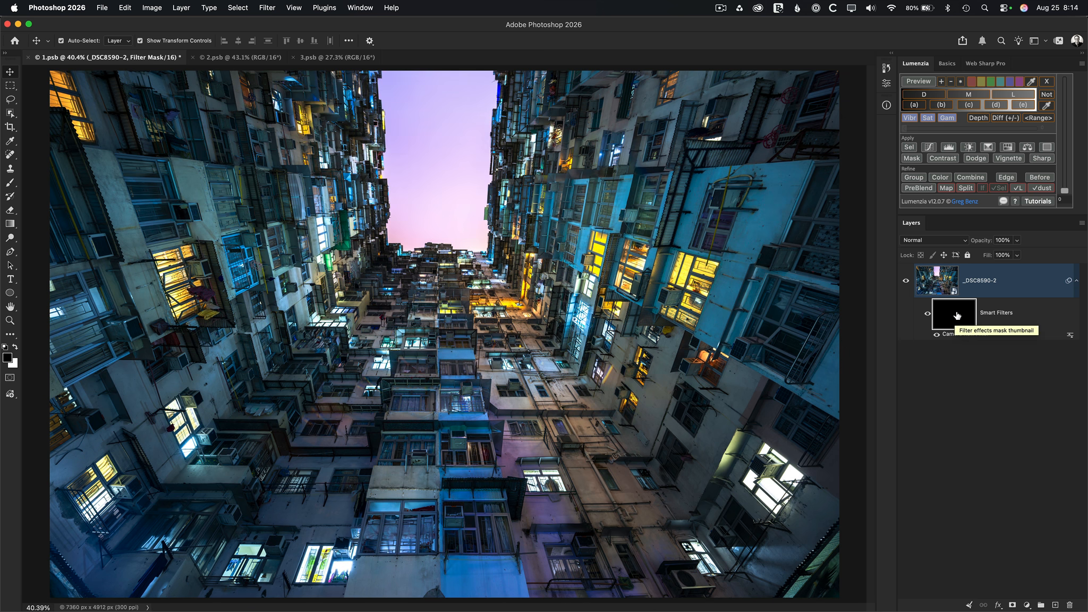
{"action": "key", "text": "b"}
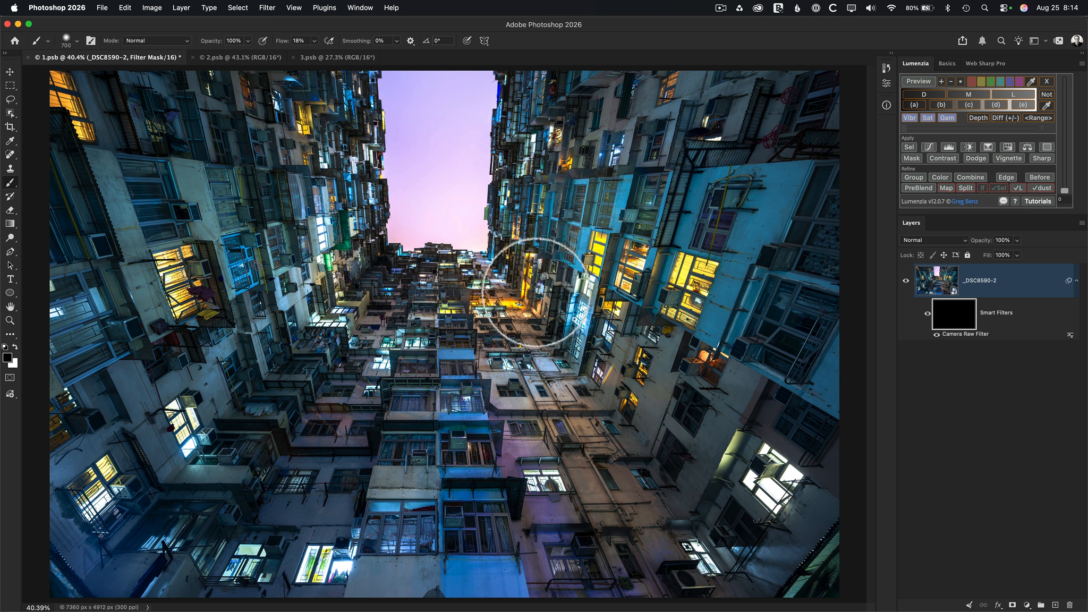
{"action": "left_click", "coordinate": [15, 346]}
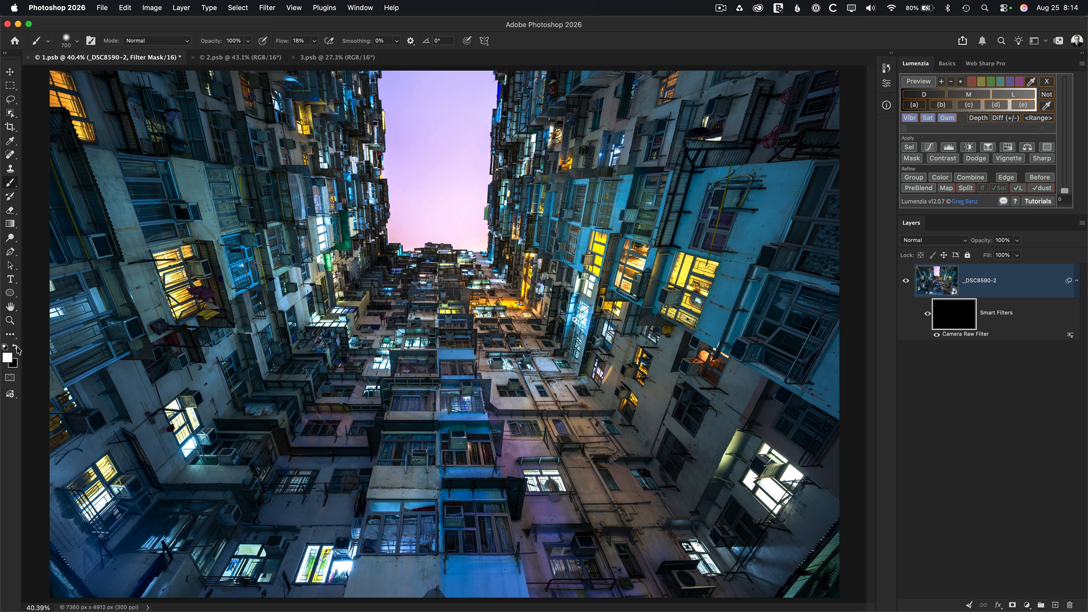
{"action": "left_click", "coordinate": [77, 41]}
{"action": "left_click", "coordinate": [77, 42]}
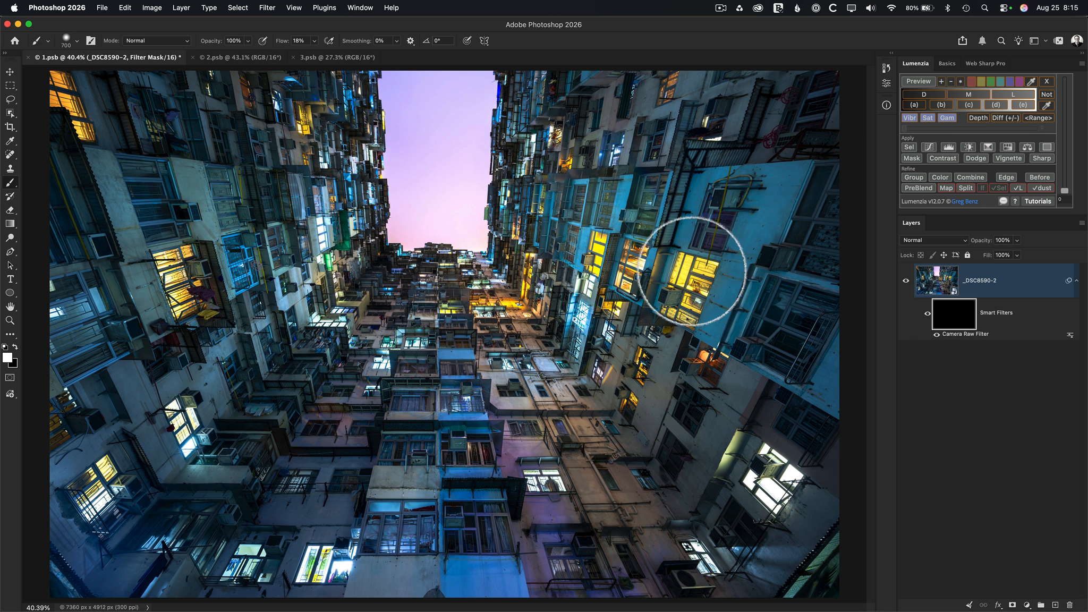
{"action": "mouse_move", "coordinate": [598, 323]}
{"action": "left_mouse_down"}
{"action": "mouse_move", "coordinate": [595, 311]}
{"action": "mouse_move", "coordinate": [546, 340]}
{"action": "mouse_move", "coordinate": [546, 486]}
{"action": "left_mouse_up"}
{"action": "mouse_move", "coordinate": [755, 500]}
{"action": "left_mouse_down"}
{"action": "mouse_move", "coordinate": [779, 486]}
{"action": "mouse_move", "coordinate": [760, 461]}
{"action": "left_mouse_up"}
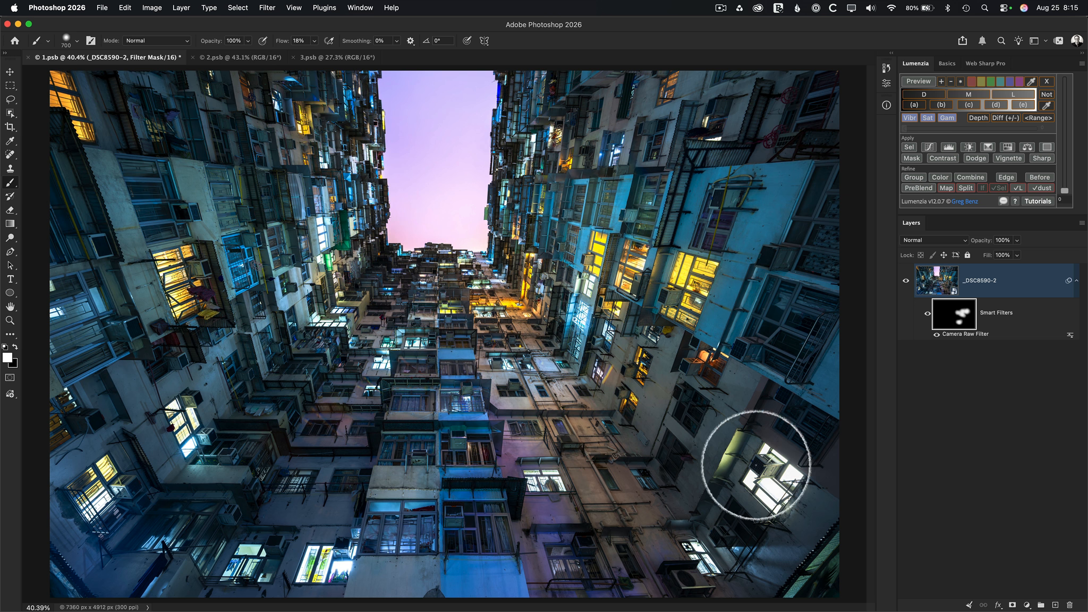
{"action": "mouse_move", "coordinate": [318, 550]}
{"action": "left_mouse_down"}
{"action": "mouse_move", "coordinate": [309, 570]}
{"action": "mouse_move", "coordinate": [265, 563]}
{"action": "left_mouse_up"}
{"action": "mouse_move", "coordinate": [97, 489]}
{"action": "left_mouse_down"}
{"action": "mouse_move", "coordinate": [87, 480]}
{"action": "mouse_move", "coordinate": [182, 432]}
{"action": "mouse_move", "coordinate": [190, 417]}
{"action": "left_mouse_up"}
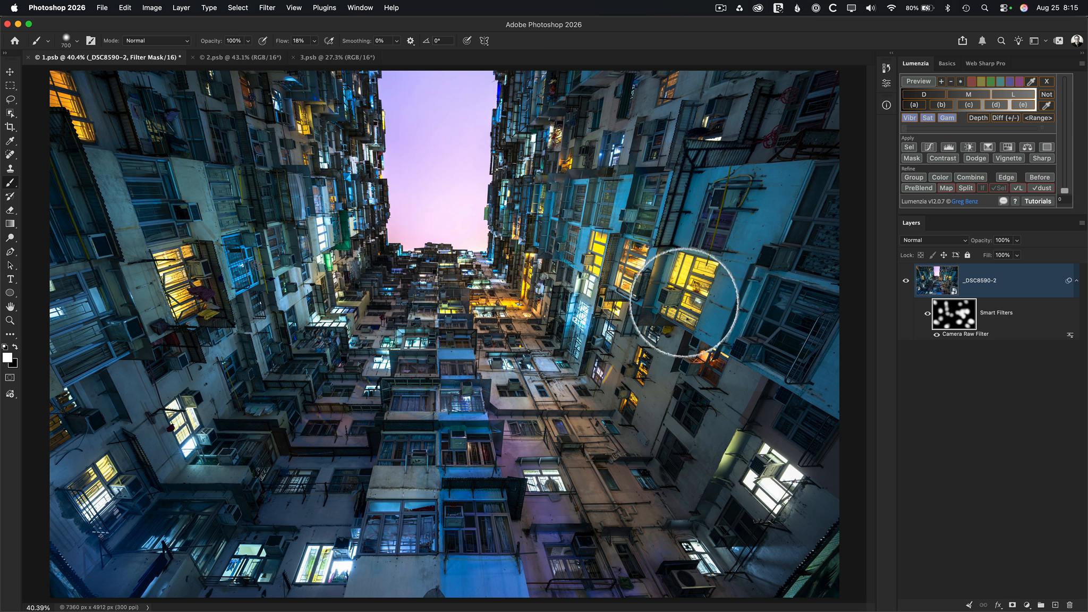
Compare the whole cityscape repeatedly with the masked Camera Raw glow off and on.
{"action": "left_click", "coordinate": [927, 317]}
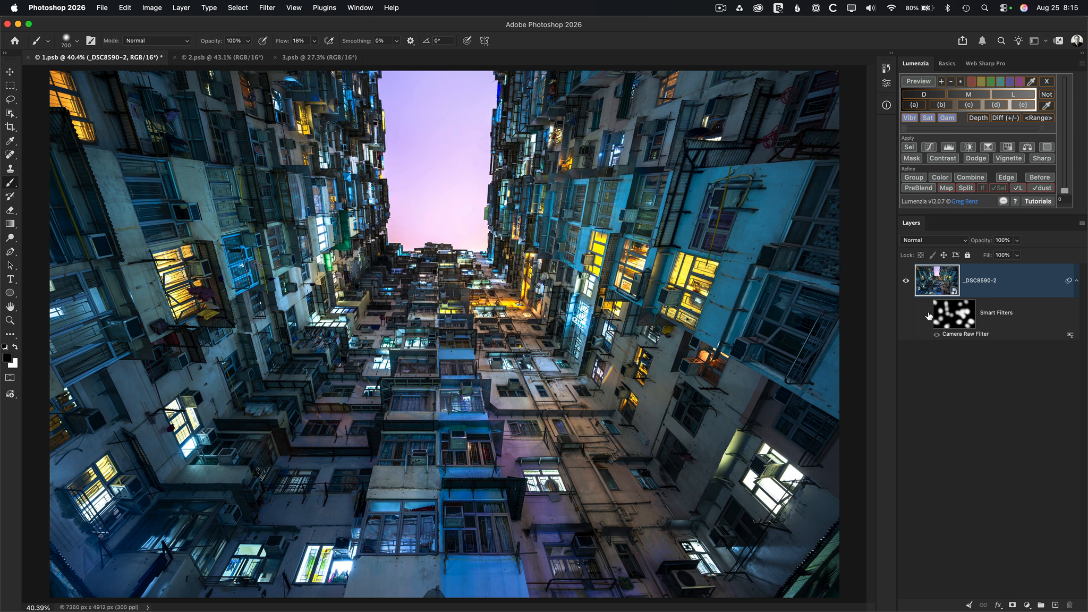
{"action": "left_click", "coordinate": [928, 316]}
{"action": "left_click", "coordinate": [928, 316]}
{"action": "key", "text": "super+z"}
{"action": "key", "text": "super+z"}
{"action": "key", "text": "super+z"}
{"action": "key", "text": "super+z"}
{"action": "key", "text": "super+z"}
{"action": "key", "text": "super+z"}
{"action": "key", "text": "super+z"}
{"action": "key", "text": "super+z"}
{"action": "key", "text": "super+z"}
{"action": "key", "text": "super+z"}
{"action": "key", "text": "super+z"}
{"action": "key", "text": "super+z"}
Examine the bright white window in the lower right of the cityscape up close with the masked glow off and on.
{"action": "key", "text": "z"}
{"action": "left_click_drag", "start_coordinate": [767, 480], "coordinate": [430, 318]}
{"action": "key", "text": "super+z"}
{"action": "key", "text": "super+z"}
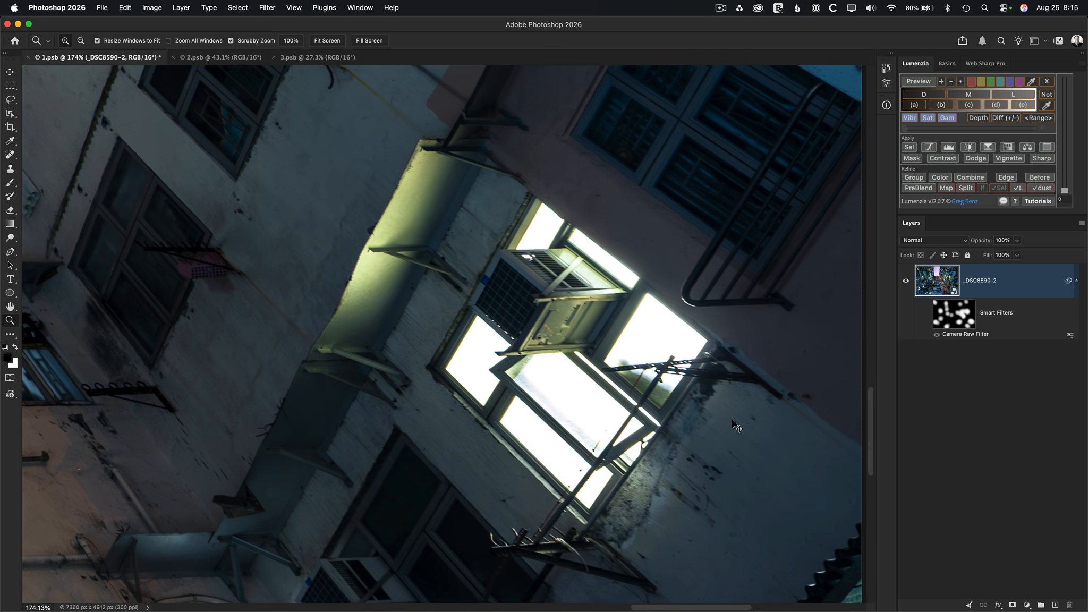
{"action": "key", "text": "super+z"}
{"action": "key", "text": "super+z"}
{"action": "key", "text": "super+z"}
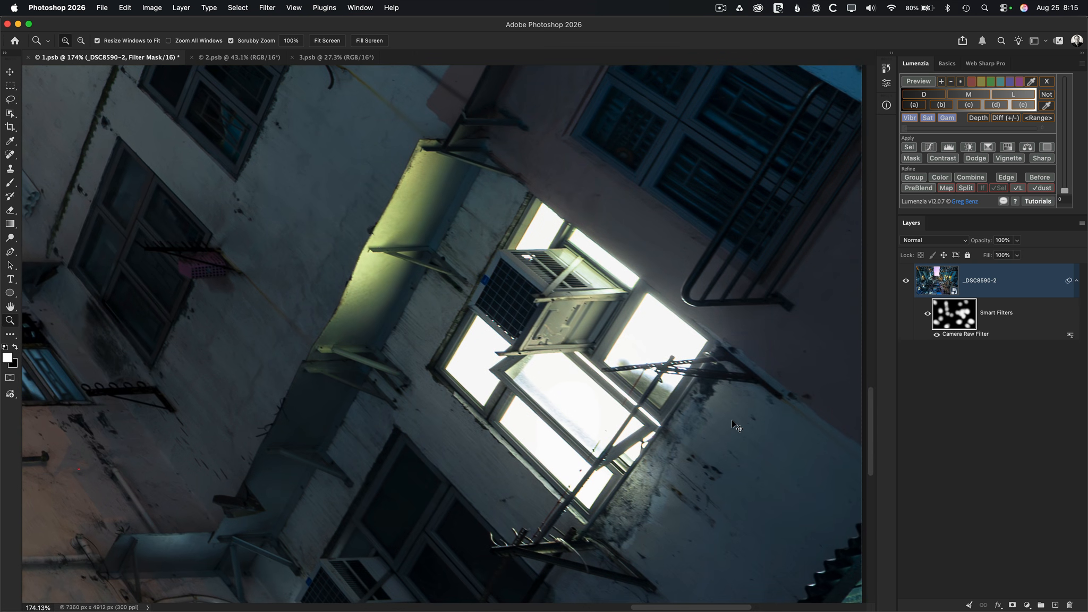
{"action": "key", "text": "super+z"}
{"action": "key", "text": "super+z"}
{"action": "key", "text": "super+0"}
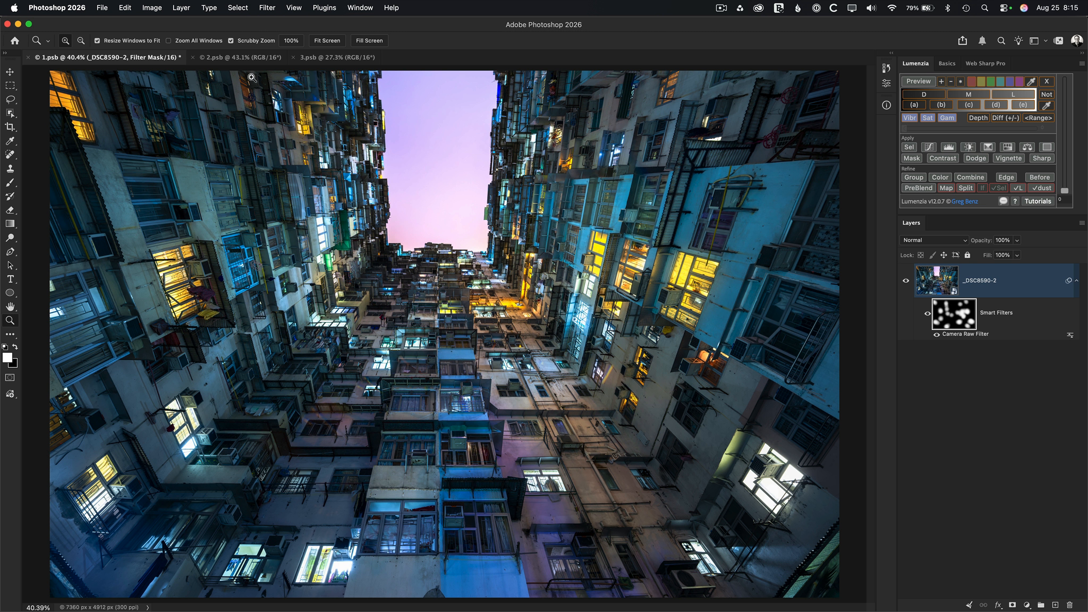
Open the seascape smart object in 2.psb for Camera Raw editing and give it a Glow of 100 in the Bloom style.
{"action": "left_click", "coordinate": [243, 60]}
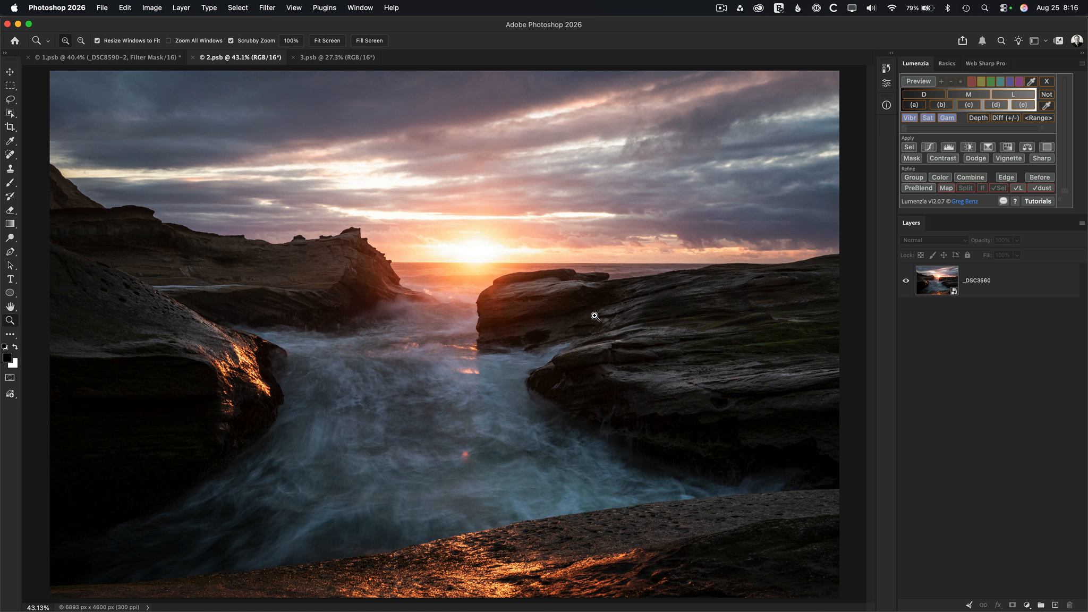
{"action": "double_click", "coordinate": [921, 290]}
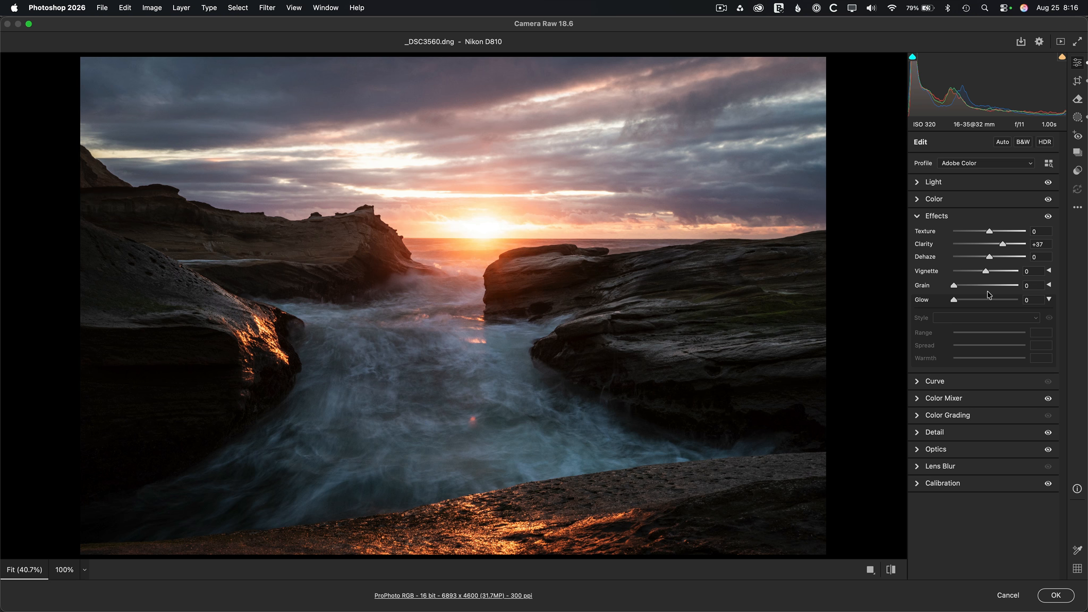
{"action": "left_click_drag", "start_coordinate": [953, 300], "coordinate": [1046, 301]}
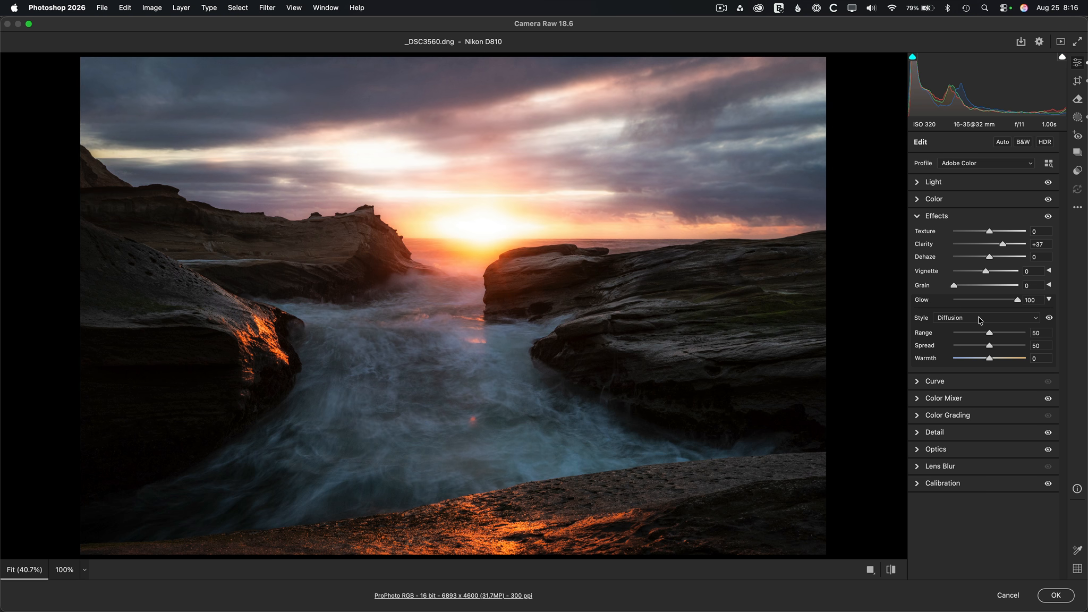
{"action": "left_click", "coordinate": [980, 318]}
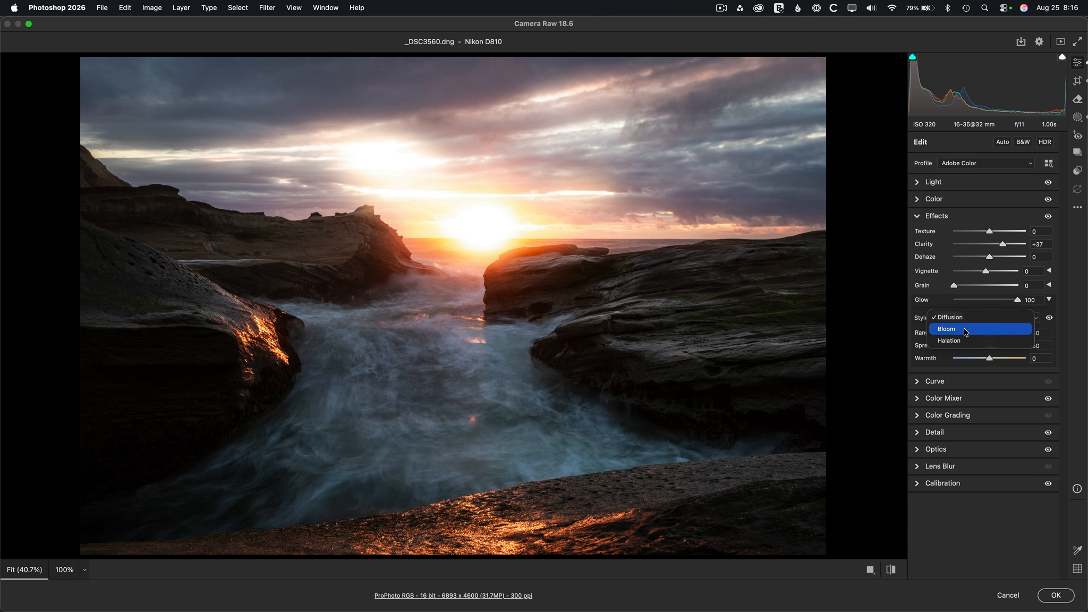
{"action": "left_click", "coordinate": [965, 331]}
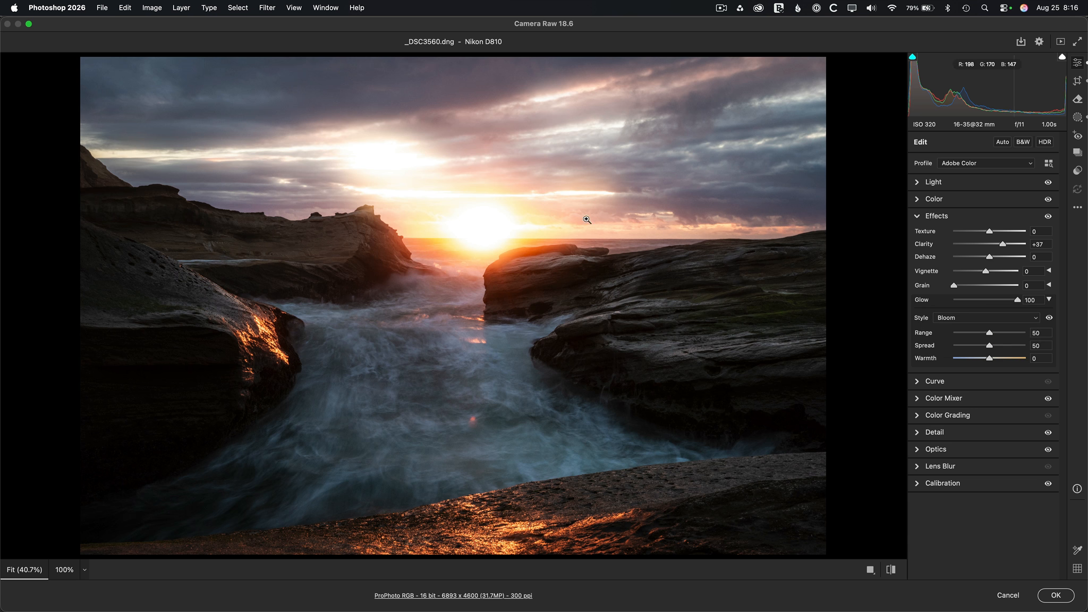
Set the Bloom glow's Range to 29 and compare the seascape with the glow off and on.
{"action": "left_click", "coordinate": [990, 334], "text": "alt"}
{"action": "left_click_drag", "start_coordinate": [990, 333], "coordinate": [974, 334]}
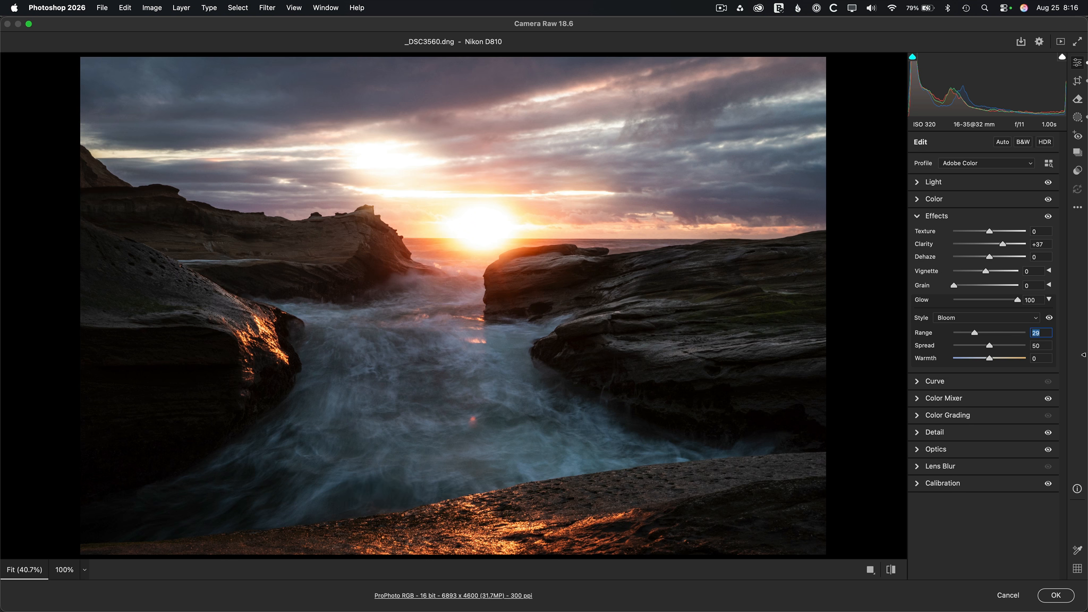
{"action": "left_click", "coordinate": [1049, 319]}
{"action": "left_click", "coordinate": [1049, 318]}
{"action": "left_click", "coordinate": [1049, 319]}
{"action": "left_click", "coordinate": [1049, 319]}
{"action": "left_click", "coordinate": [1049, 319]}
{"action": "left_click", "coordinate": [1049, 319]}
Reduce the seascape's Glow amount to 31 and repeatedly compare the image with and without the glow.
{"action": "left_click_drag", "start_coordinate": [1017, 302], "coordinate": [974, 301]}
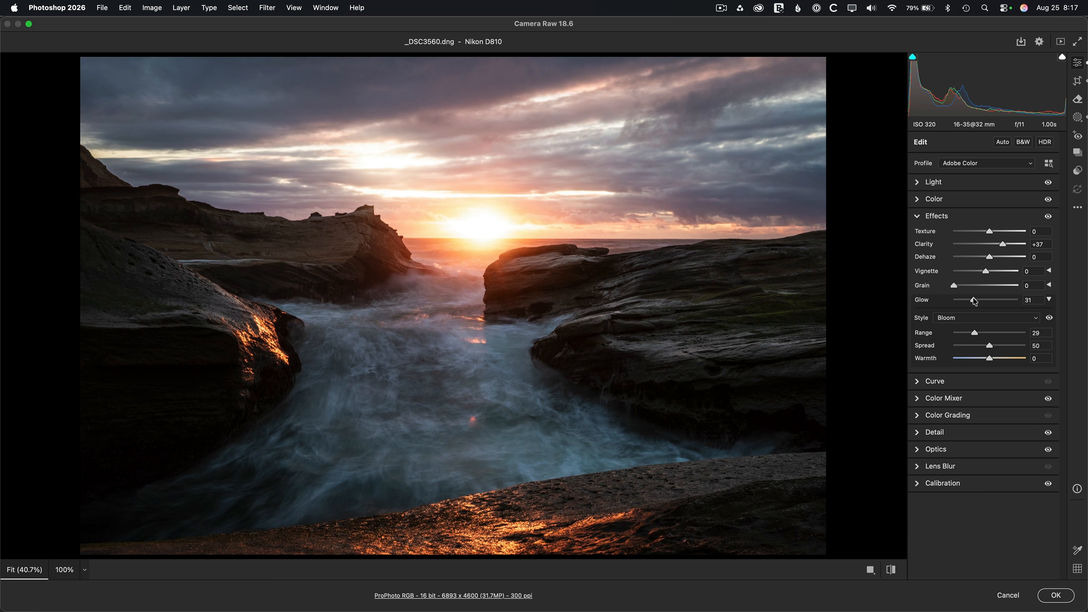
{"action": "left_click", "coordinate": [1049, 319]}
{"action": "left_click", "coordinate": [1049, 318]}
{"action": "left_click", "coordinate": [1048, 319]}
{"action": "left_click", "coordinate": [1048, 319]}
{"action": "left_click", "coordinate": [1049, 318]}
{"action": "left_click", "coordinate": [1049, 319]}
Warm the Bloom glow slightly, checking it with the glow off and on, and apply the Camera Raw edits to the seascape.
{"action": "mouse_move", "coordinate": [988, 360]}
{"action": "left_mouse_down"}
{"action": "mouse_move", "coordinate": [1023, 361]}
{"action": "mouse_move", "coordinate": [998, 360]}
{"action": "left_mouse_up"}
{"action": "left_click", "coordinate": [1049, 317]}
{"action": "left_click", "coordinate": [1049, 317]}
{"action": "left_click", "coordinate": [1049, 317]}
{"action": "left_click", "coordinate": [1049, 317]}
{"action": "left_click", "coordinate": [1055, 597]}
Open the desert smart object in 3.psb for Camera Raw editing, set Glow to 100, and compare the Diffusion glow off and on.
{"action": "left_click", "coordinate": [380, 59]}
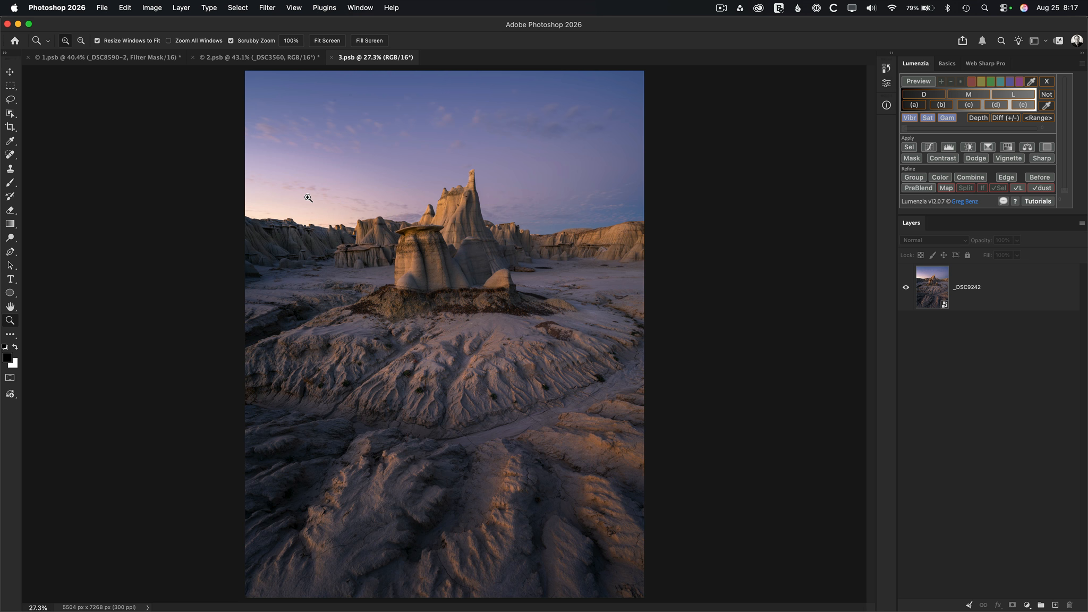
{"action": "left_click", "coordinate": [926, 298]}
{"action": "double_click", "coordinate": [926, 295]}
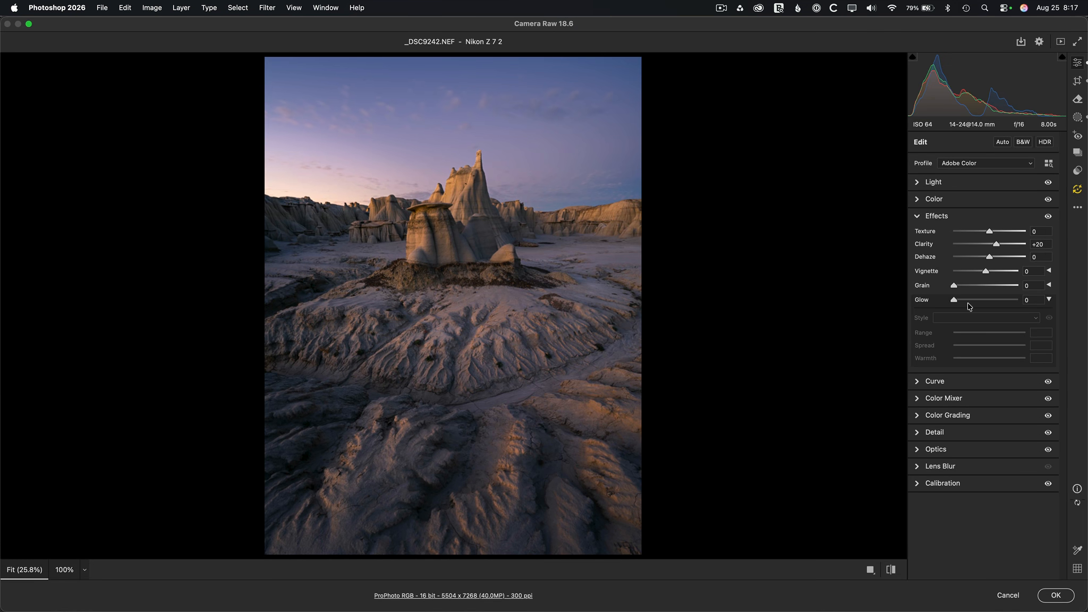
{"action": "left_click_drag", "start_coordinate": [954, 301], "coordinate": [1075, 299]}
{"action": "left_click", "coordinate": [1046, 321]}
{"action": "left_click", "coordinate": [1049, 320]}
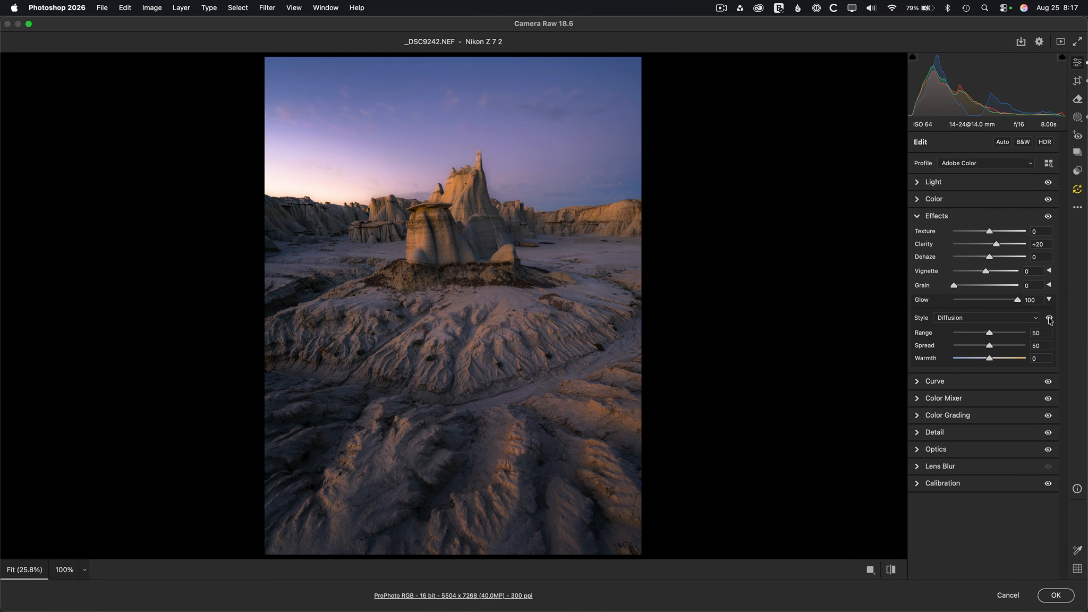
Change the desert photo's glow Style to Halation, with Range at 100 and Spread at 100.
{"action": "left_click", "coordinate": [999, 322]}
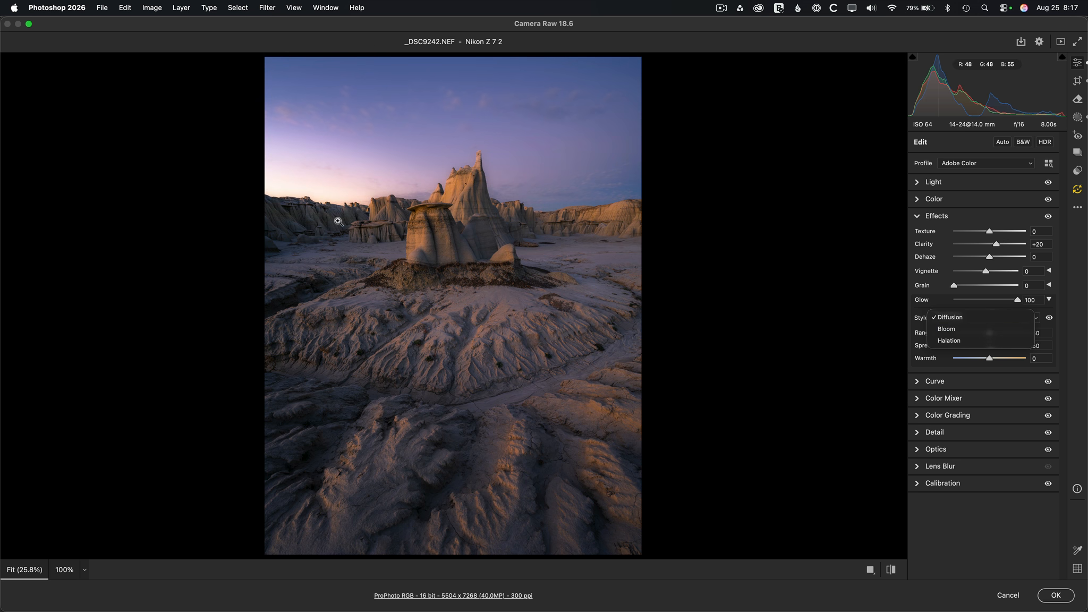
{"action": "key", "text": "super+equal"}
{"action": "key", "text": "super+equal"}
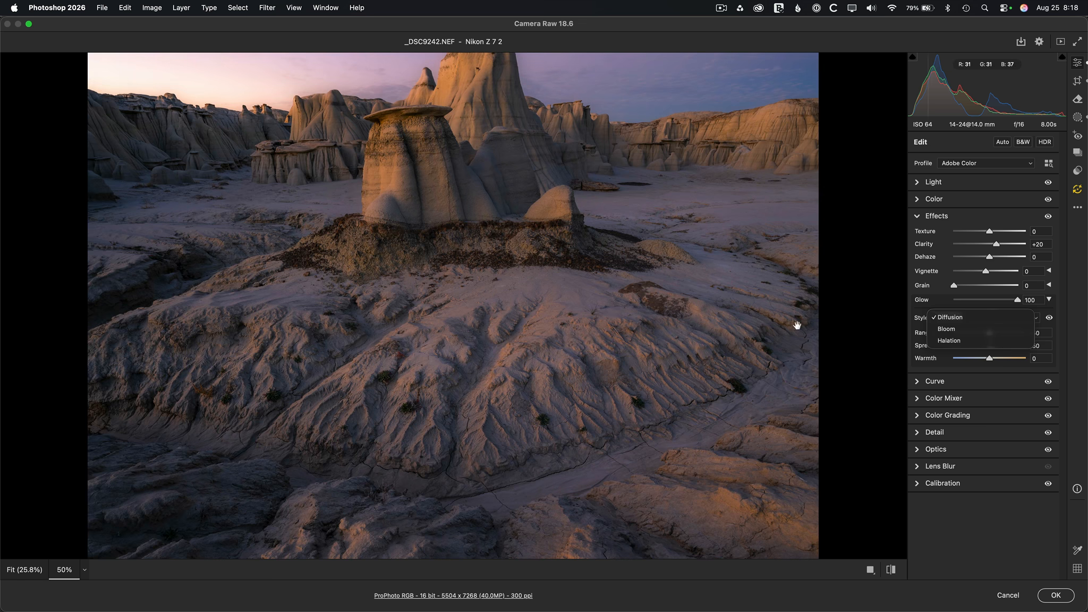
{"action": "left_click", "coordinate": [796, 323]}
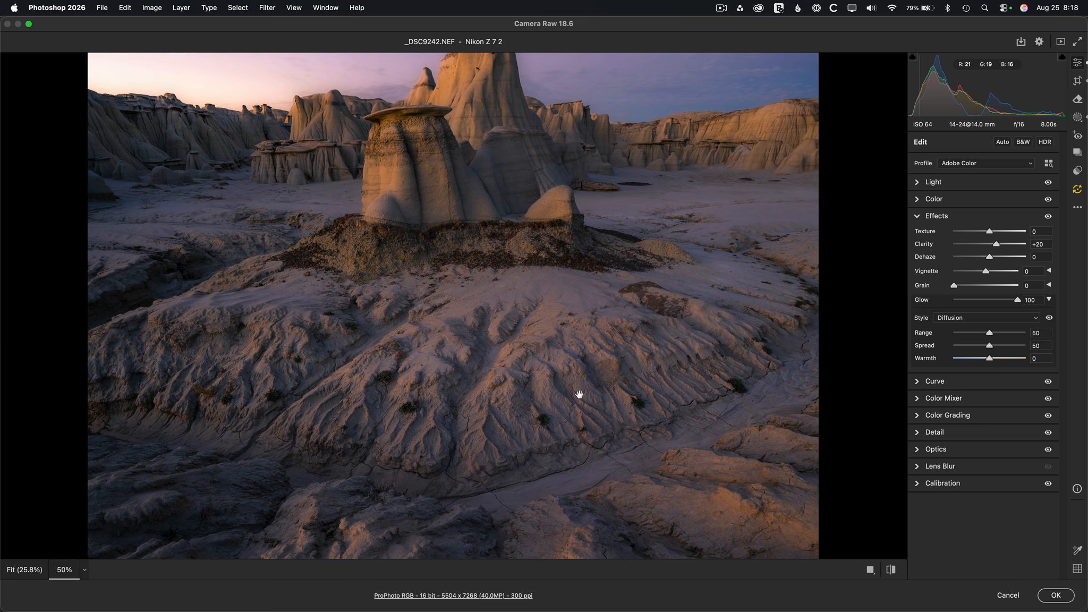
{"action": "left_click_drag", "start_coordinate": [479, 261], "coordinate": [709, 427]}
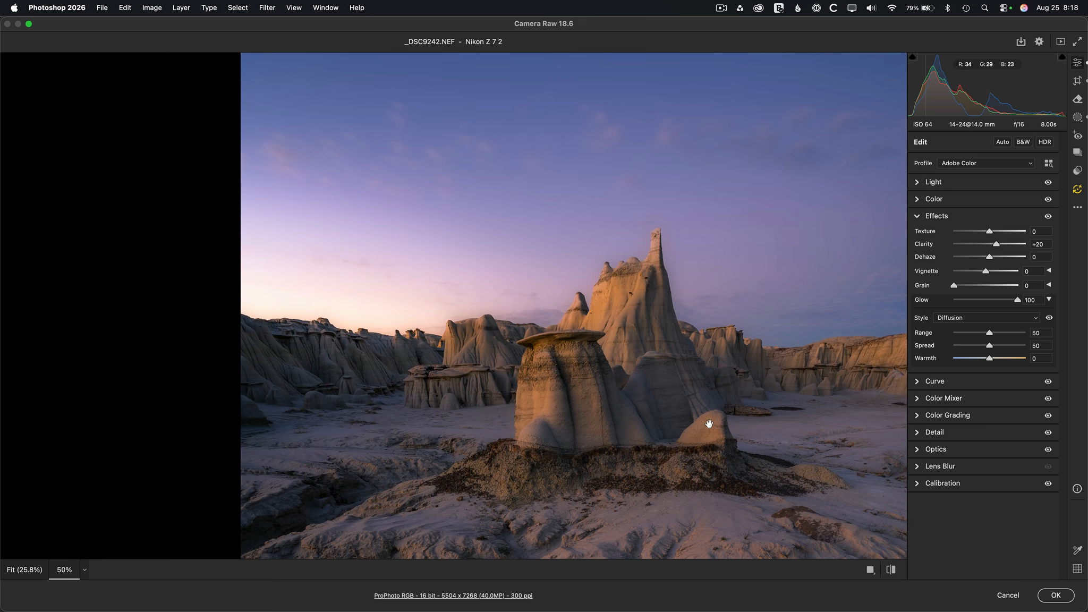
{"action": "key", "text": "super+equal"}
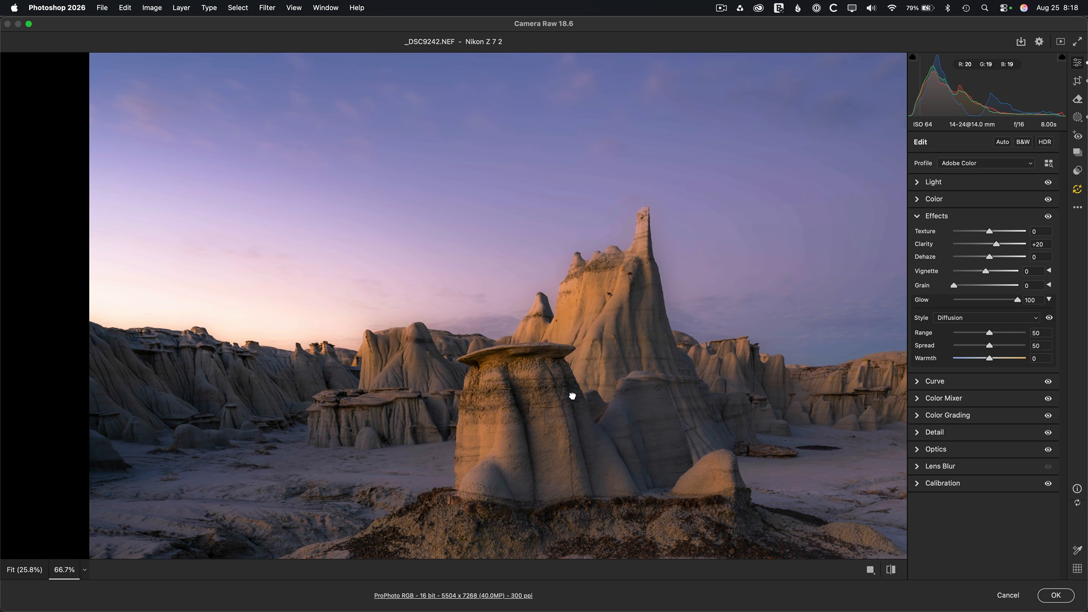
{"action": "key", "text": "super+minus"}
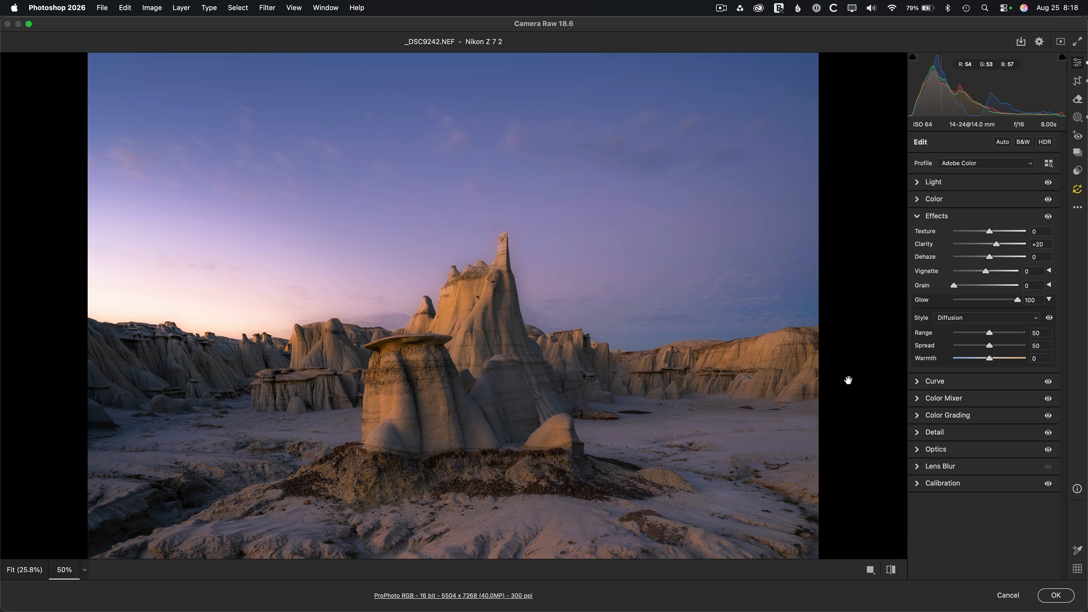
{"action": "left_click", "coordinate": [981, 321]}
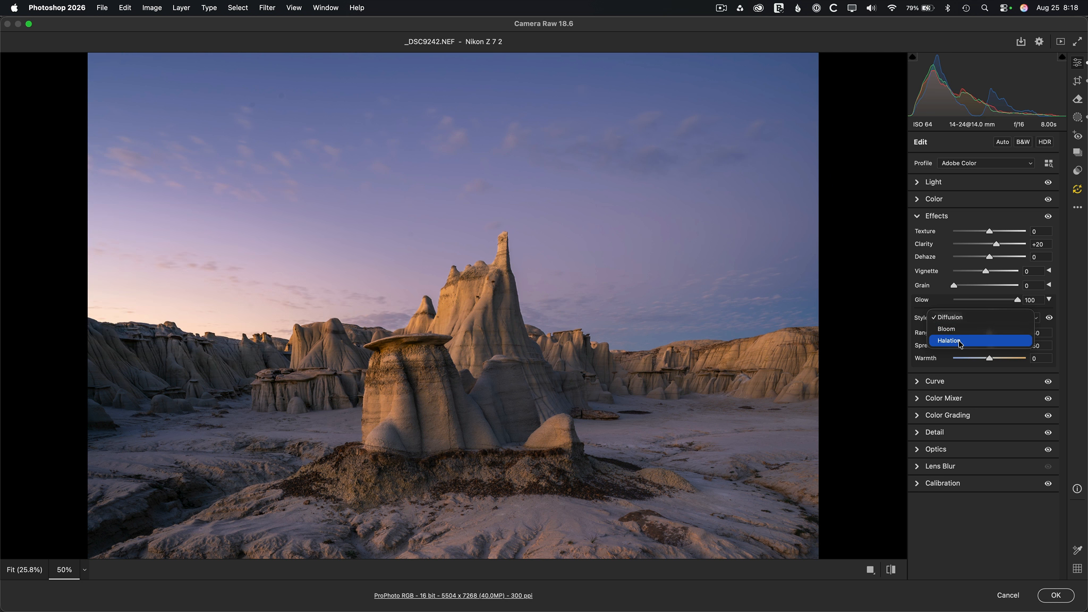
{"action": "left_click", "coordinate": [960, 341]}
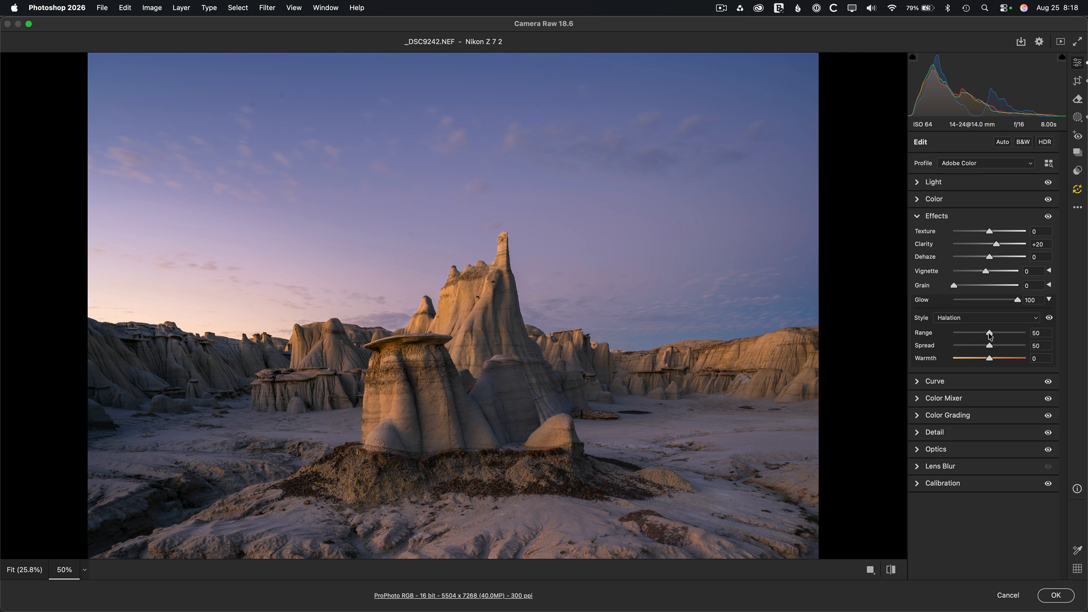
{"action": "left_click_drag", "start_coordinate": [990, 335], "coordinate": [1053, 336]}
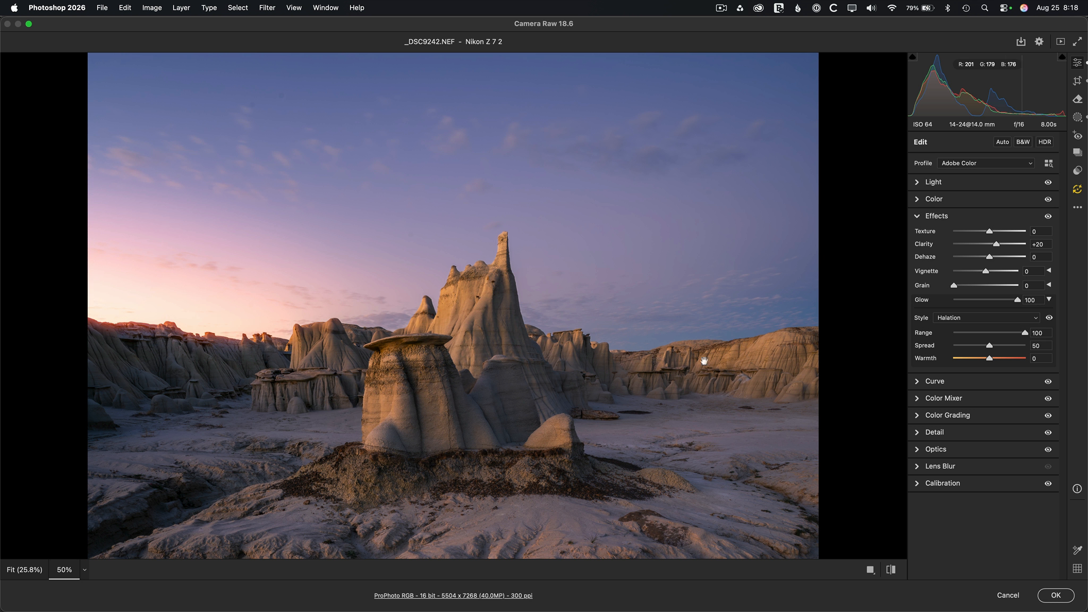
{"action": "left_click_drag", "start_coordinate": [990, 346], "coordinate": [1059, 351]}
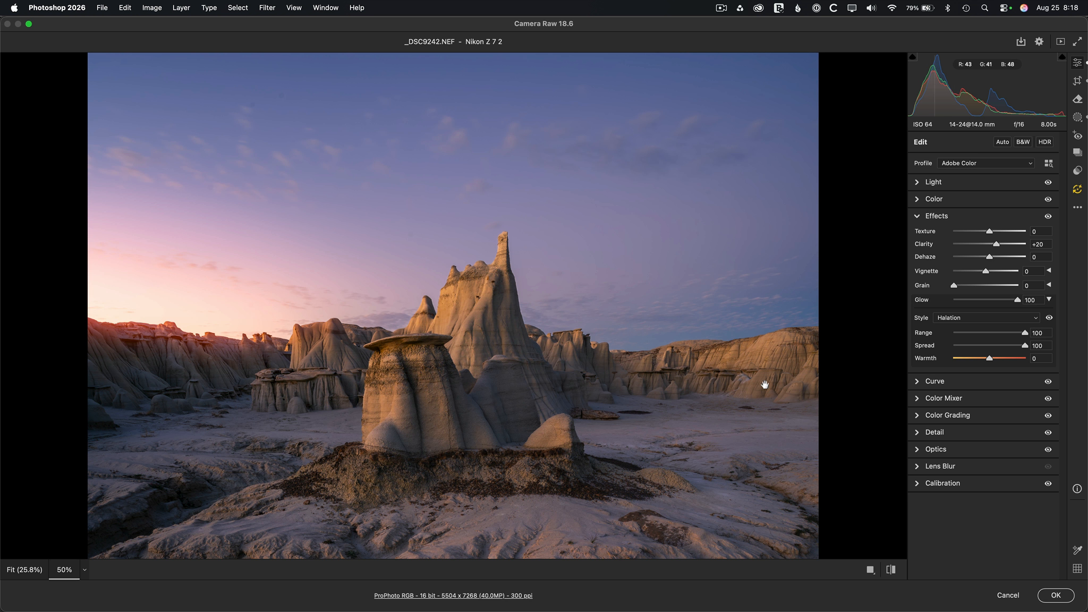
Test the Halation Warmth, compare the photo with the glow off and on, and reset the global Glow to 0.
{"action": "mouse_move", "coordinate": [989, 360]}
{"action": "left_mouse_down"}
{"action": "mouse_move", "coordinate": [894, 364]}
{"action": "mouse_move", "coordinate": [1018, 364]}
{"action": "mouse_move", "coordinate": [988, 365]}
{"action": "left_mouse_up"}
{"action": "left_click_drag", "start_coordinate": [1050, 318], "coordinate": [1050, 319]}
{"action": "left_click", "coordinate": [1050, 318]}
{"action": "left_click_drag", "start_coordinate": [1017, 301], "coordinate": [913, 301]}
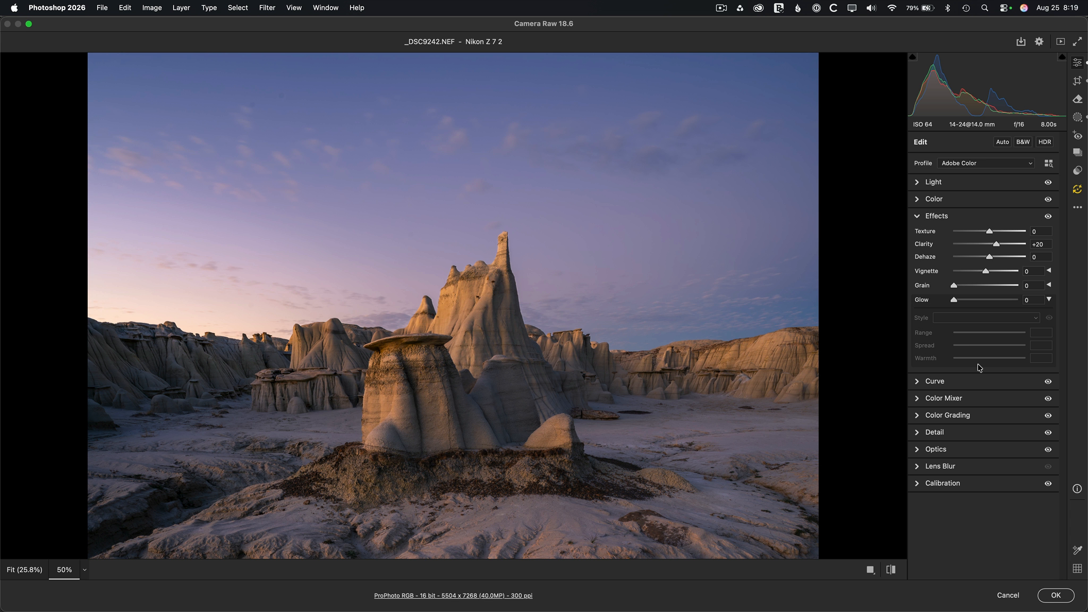
Add a large tilted radial gradient mask over the bright sky and horizon on the photo's left side, and set its Glow to +100.
{"action": "left_click", "coordinate": [1077, 118]}
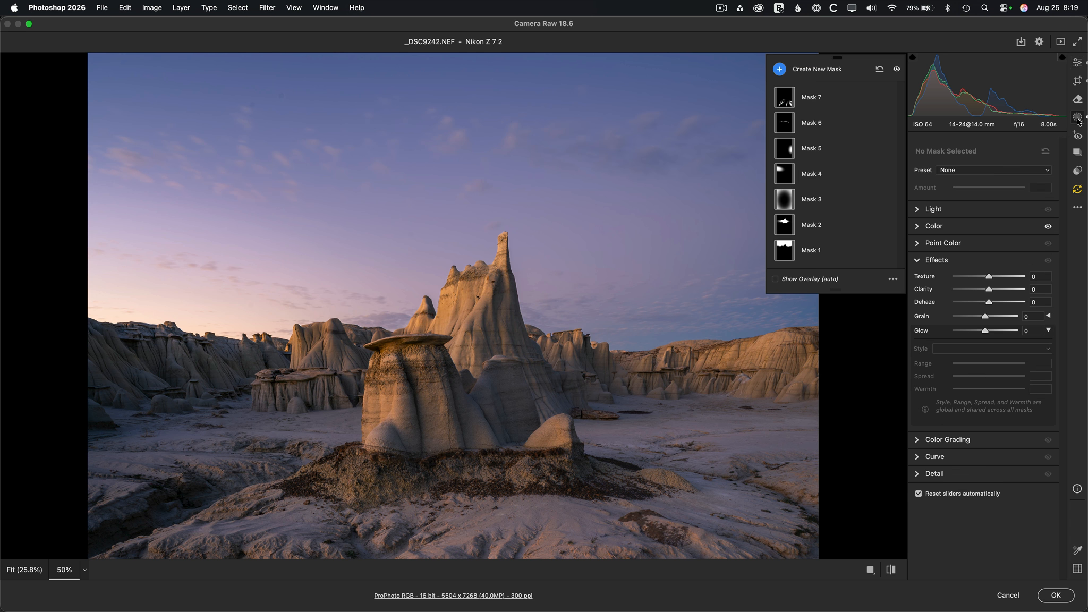
{"action": "left_click", "coordinate": [779, 70]}
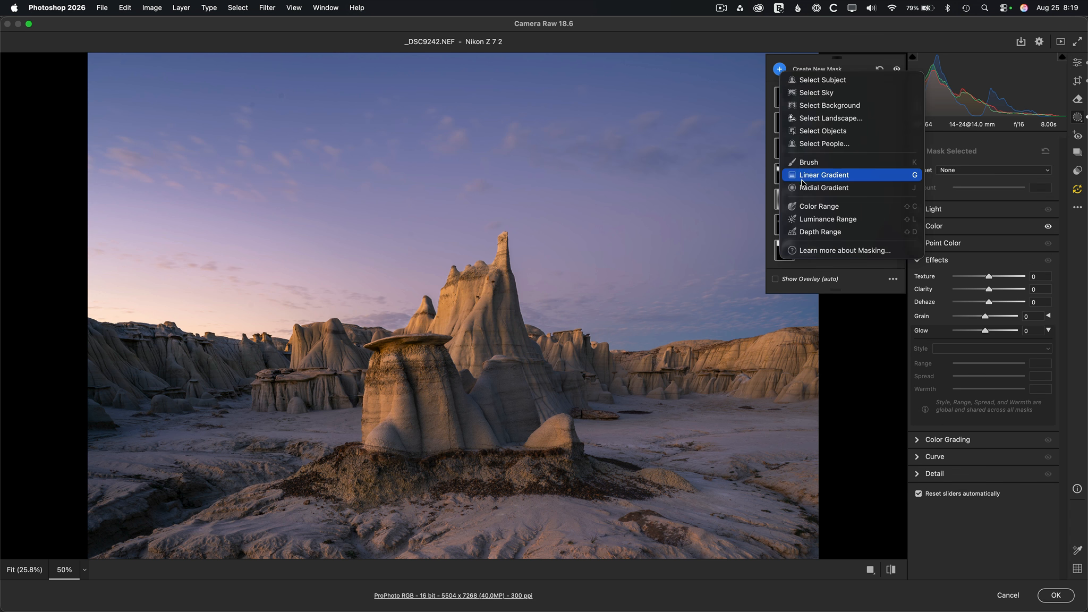
{"action": "left_click", "coordinate": [824, 188]}
{"action": "left_click_drag", "start_coordinate": [315, 347], "coordinate": [223, 337]}
{"action": "left_click_drag", "start_coordinate": [308, 348], "coordinate": [181, 288]}
{"action": "left_click_drag", "start_coordinate": [338, 151], "coordinate": [376, 197]}
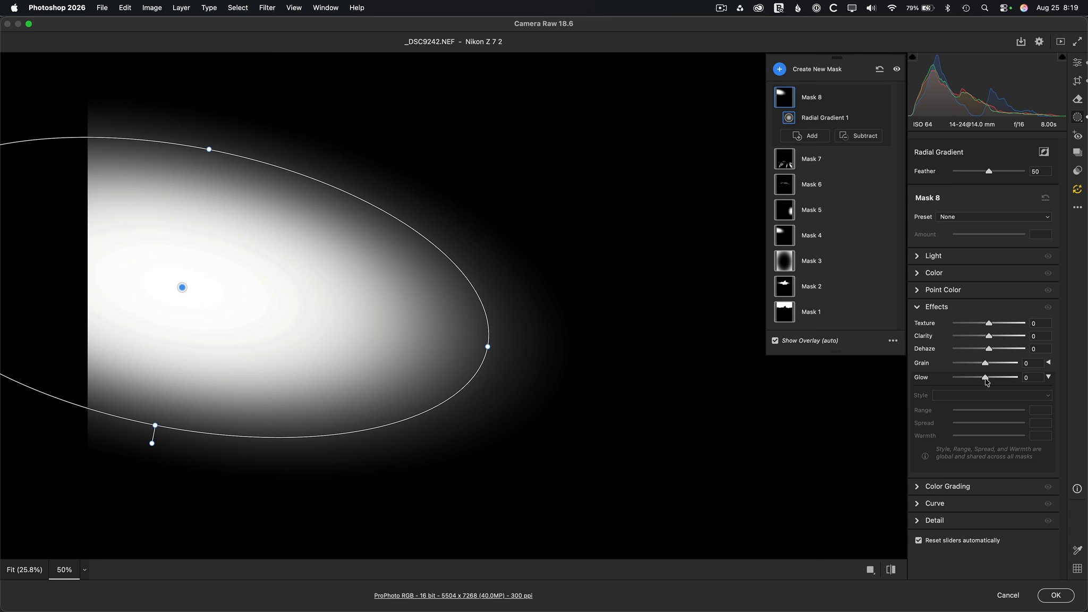
{"action": "left_click_drag", "start_coordinate": [985, 379], "coordinate": [1017, 378]}
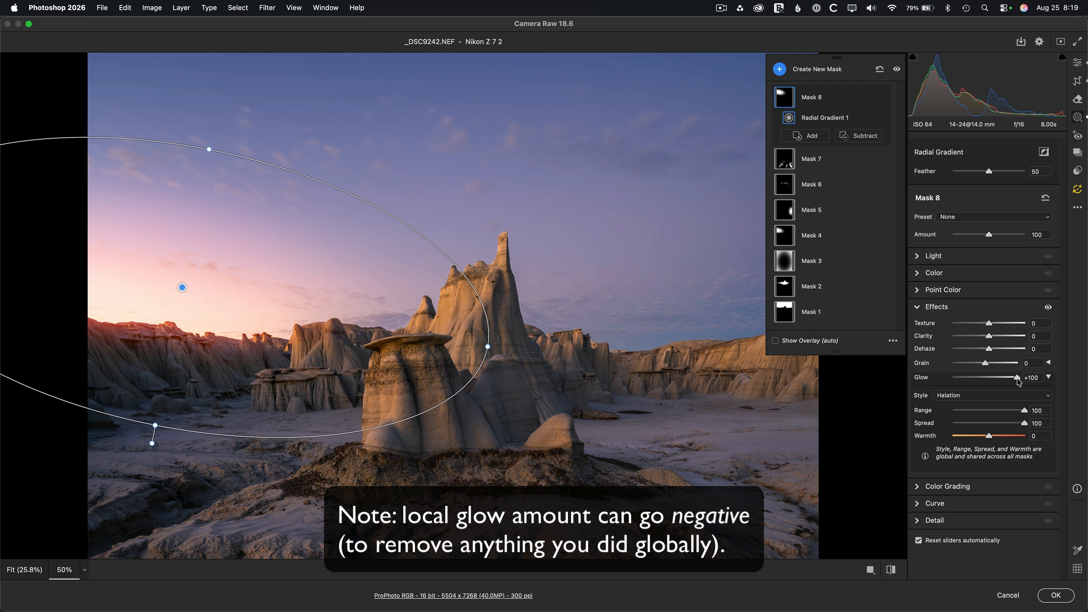
Set the Halation Warmth to -100 and give Mask 8 a pale orange color tint with hue 30 and saturation 14.
{"action": "left_click_drag", "start_coordinate": [988, 437], "coordinate": [898, 439]}
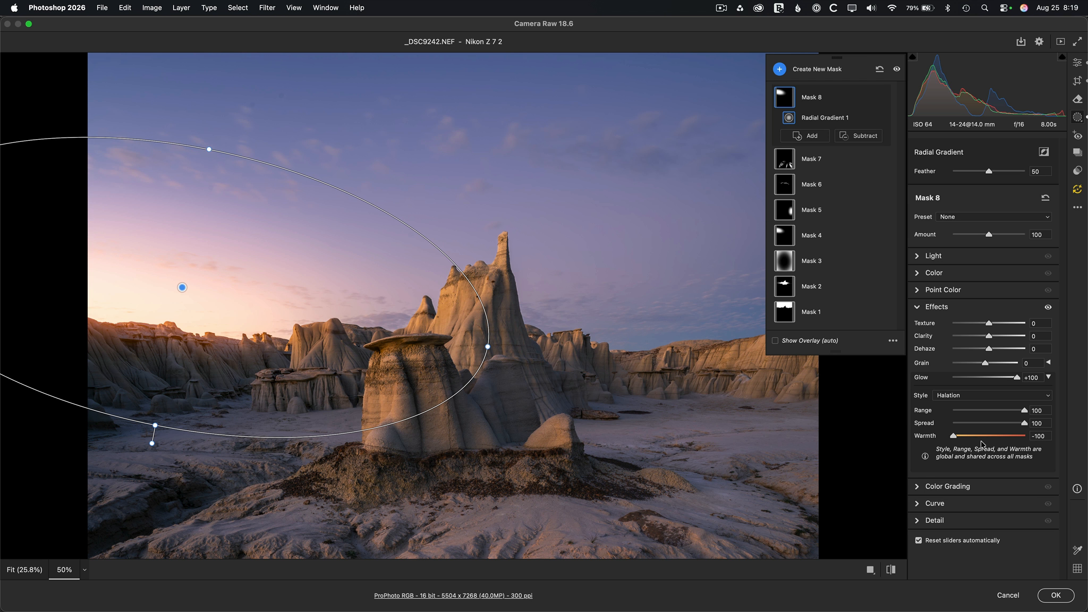
{"action": "left_click", "coordinate": [917, 273]}
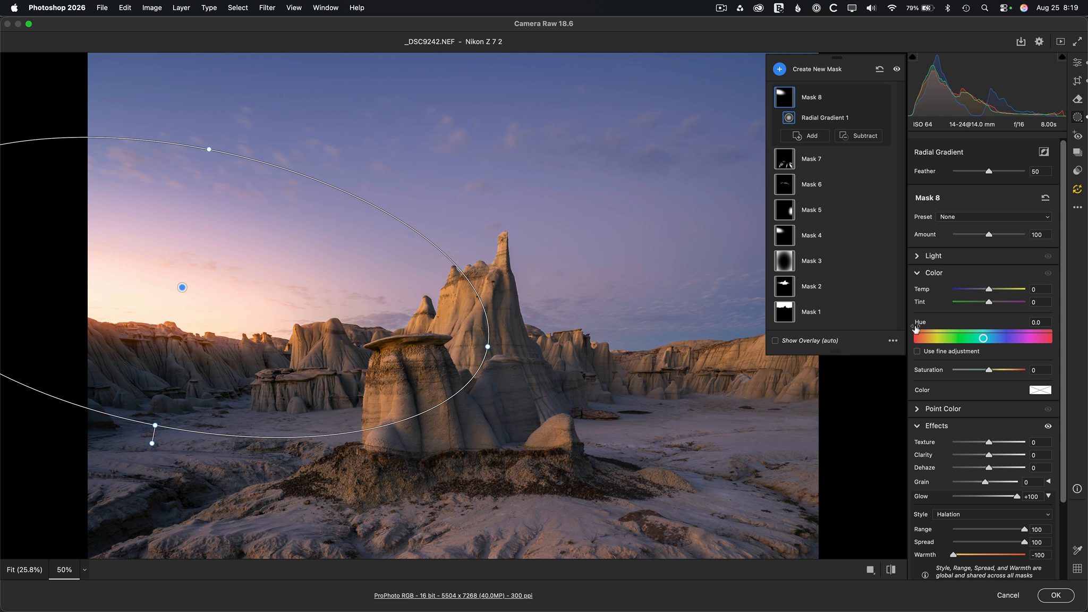
{"action": "left_click", "coordinate": [1039, 390]}
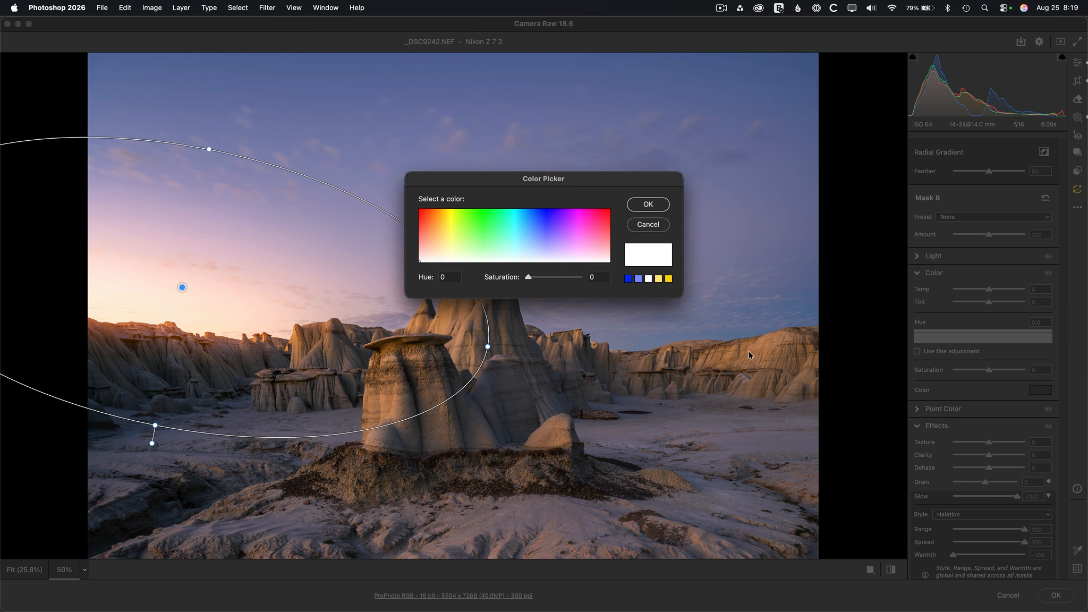
{"action": "left_click_drag", "start_coordinate": [459, 213], "coordinate": [439, 204]}
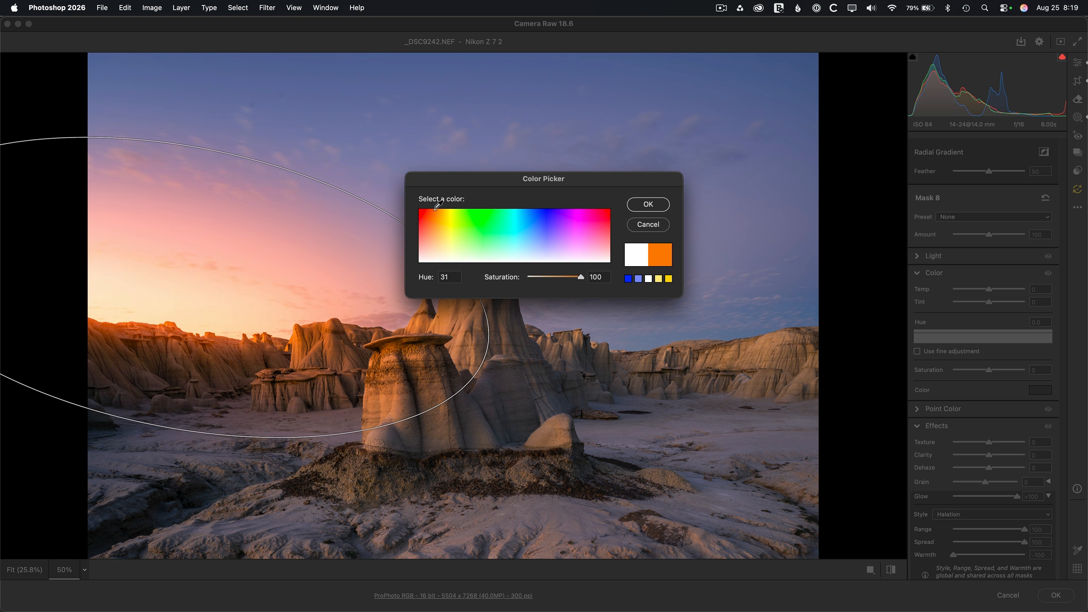
{"action": "left_click_drag", "start_coordinate": [580, 277], "coordinate": [538, 281]}
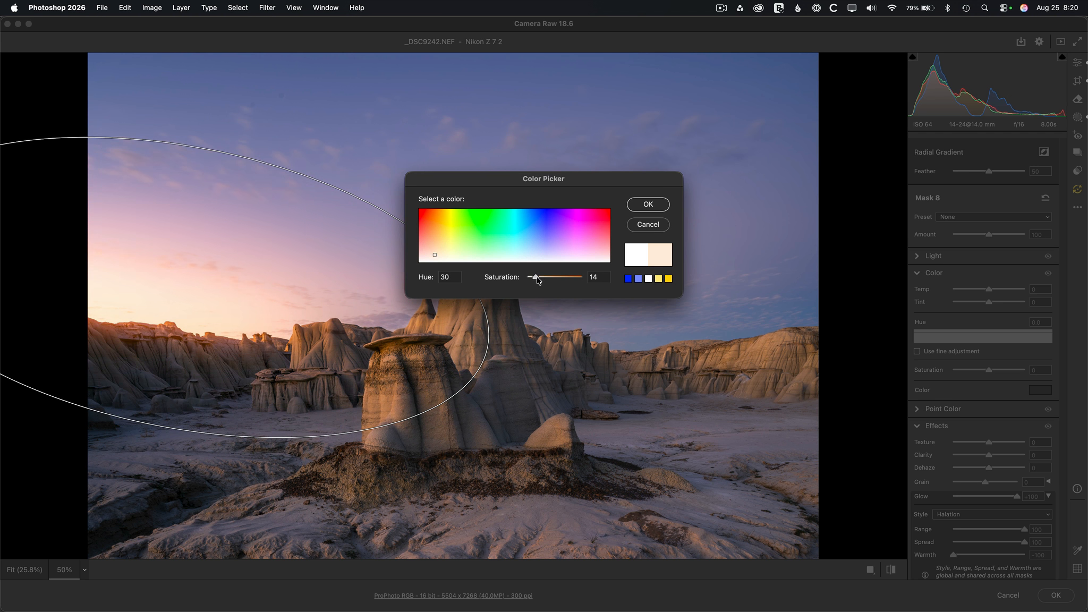
{"action": "left_click", "coordinate": [639, 205]}
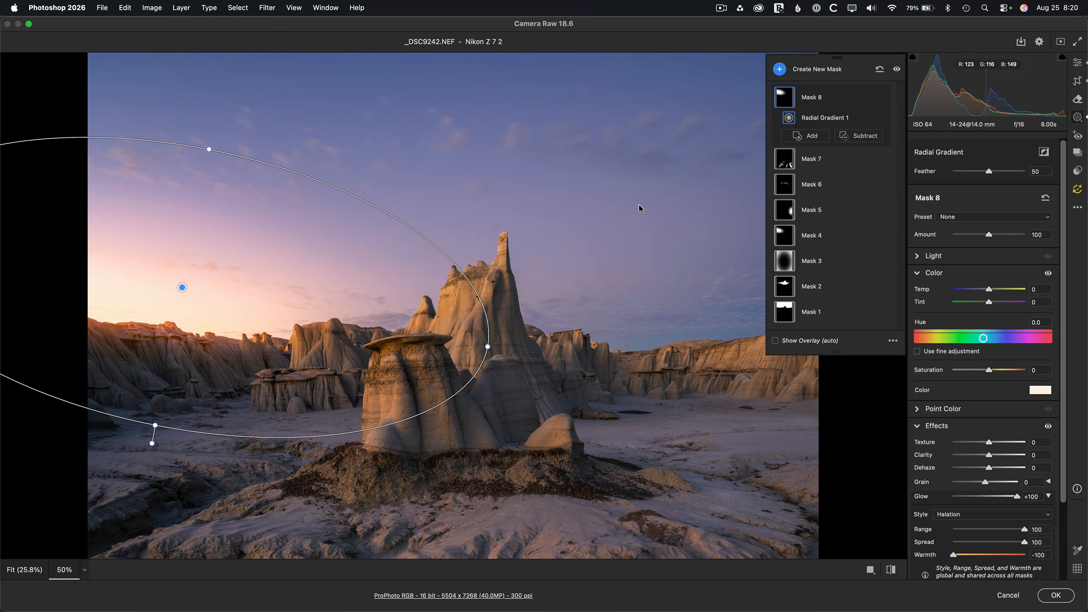
Compare the photo with Mask 8's Color adjustment off and on.
{"action": "left_click", "coordinate": [1046, 274]}
{"action": "left_click", "coordinate": [1046, 274]}
{"action": "left_click", "coordinate": [1046, 274]}
{"action": "left_click", "coordinate": [1046, 274]}
Make Mask 8's radial gradient wider and flatter, shift it slightly up over the bright horizon, and apply the Camera Raw edits.
{"action": "left_click_drag", "start_coordinate": [158, 425], "coordinate": [160, 400]}
{"action": "left_click_drag", "start_coordinate": [484, 347], "coordinate": [539, 355]}
{"action": "left_click_drag", "start_coordinate": [179, 290], "coordinate": [178, 282]}
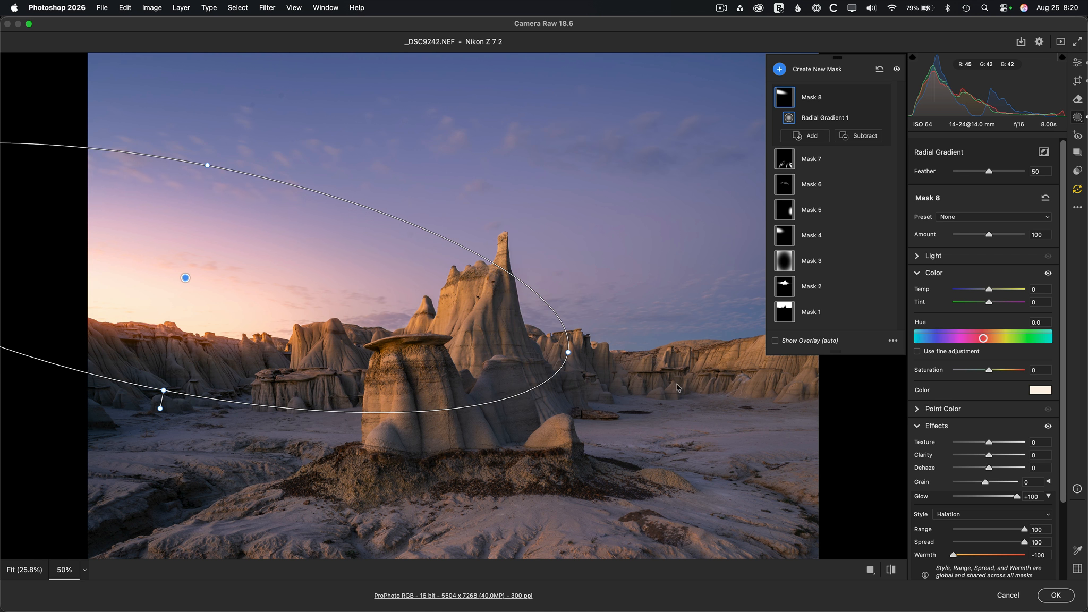
{"action": "left_click", "coordinate": [1057, 595]}
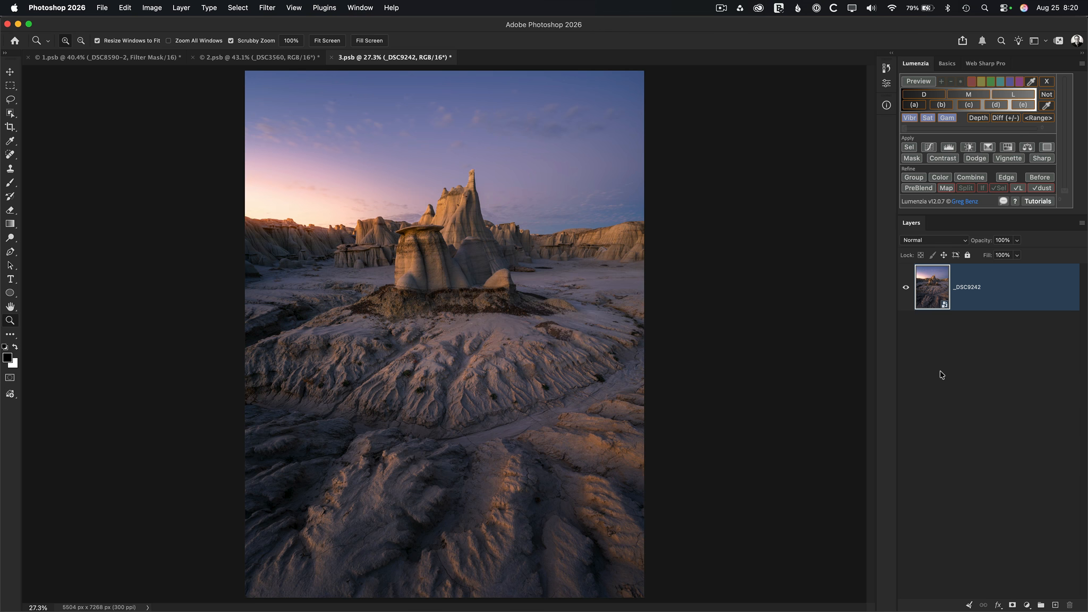
Compare the desert photo before and after the Camera Raw edit, viewing the rock formations and horizon at 66.67%.
{"action": "key", "text": "super+plus"}
{"action": "key", "text": "super+plus"}
{"action": "key", "text": "super+plus"}
{"action": "left_click_drag", "start_coordinate": [565, 204], "coordinate": [578, 417]}
{"action": "key", "text": "super+shift+z"}
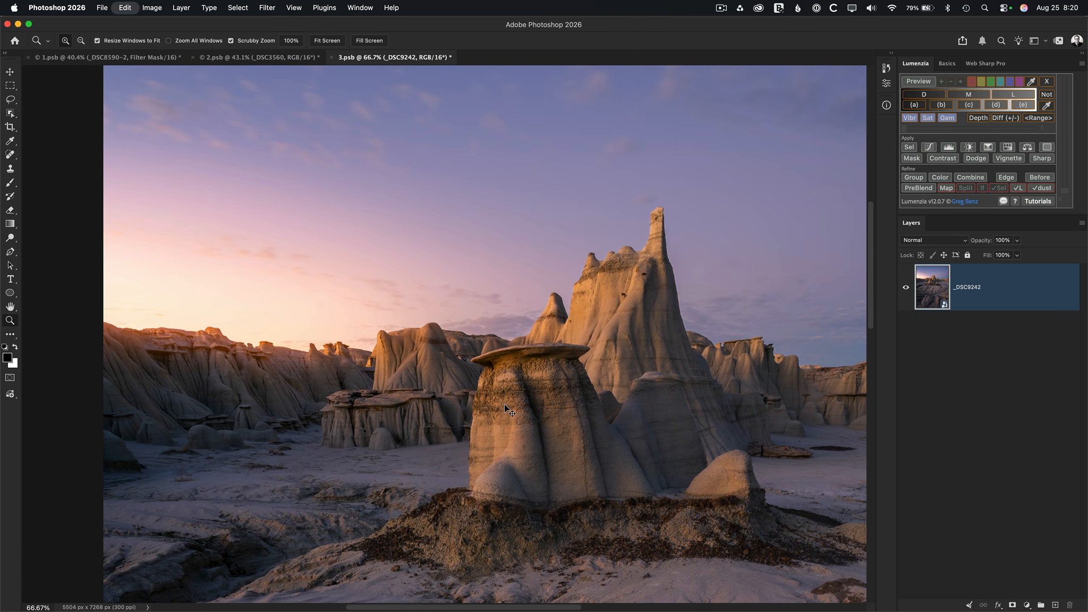
{"action": "key", "text": "super+z"}
{"action": "key", "text": "super+shift+z"}
Reopen the desert smart object in Camera Raw, set Mask 8's Feather to 94 and Glow to +43, and apply the changes.
{"action": "double_click", "coordinate": [932, 291]}
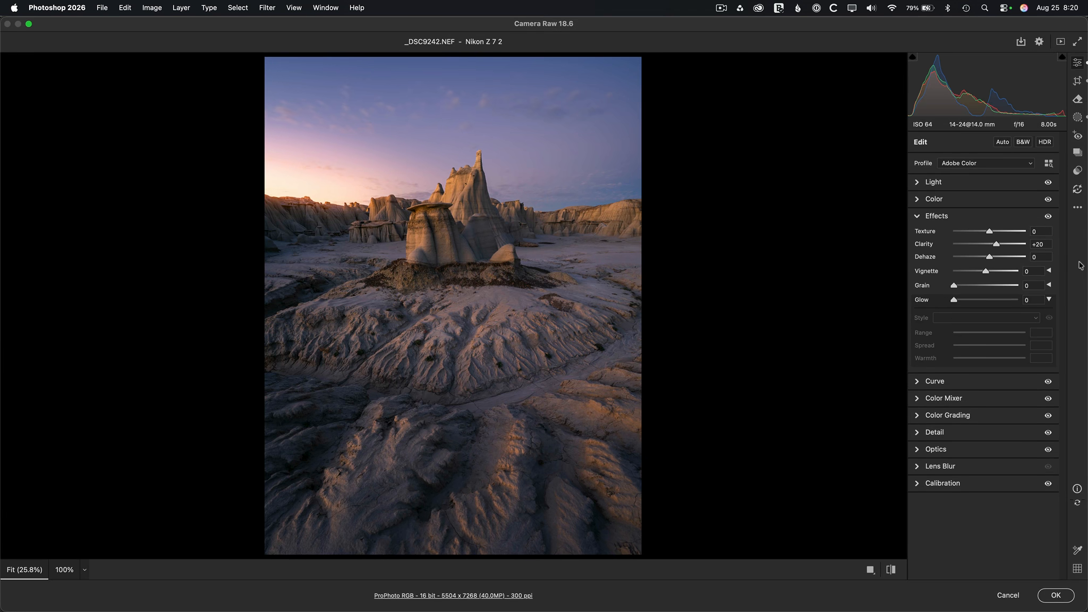
{"action": "left_click", "coordinate": [1077, 117]}
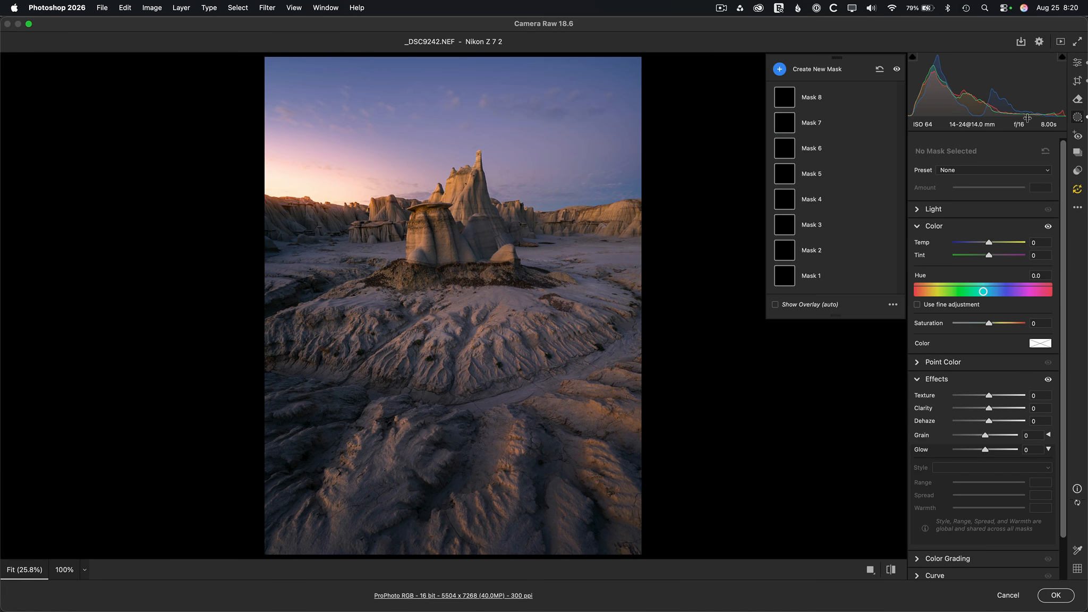
{"action": "left_click", "coordinate": [782, 100]}
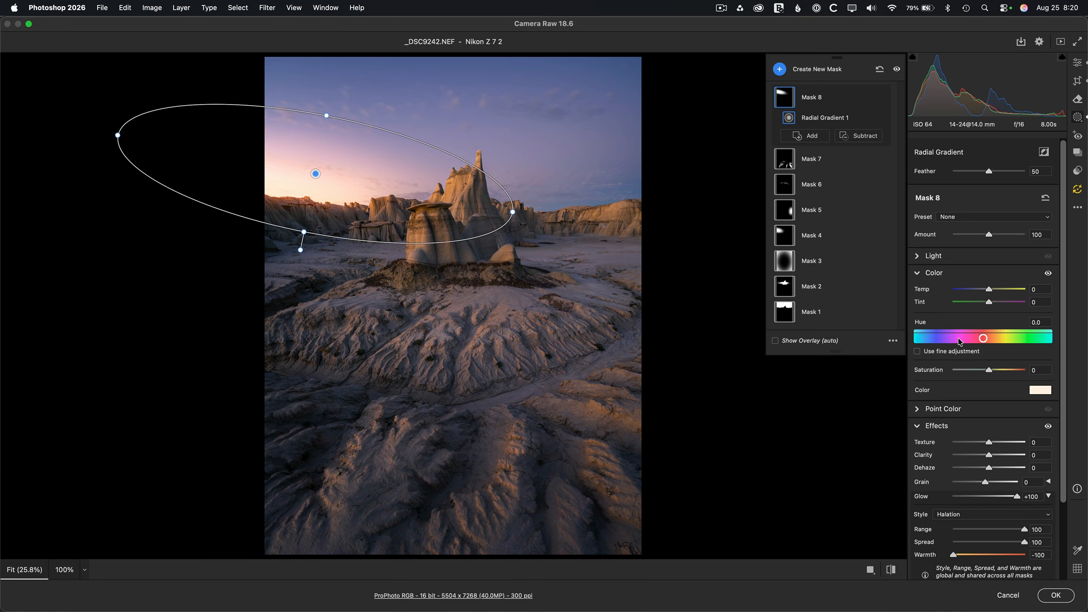
{"action": "left_click_drag", "start_coordinate": [989, 174], "coordinate": [1020, 173]}
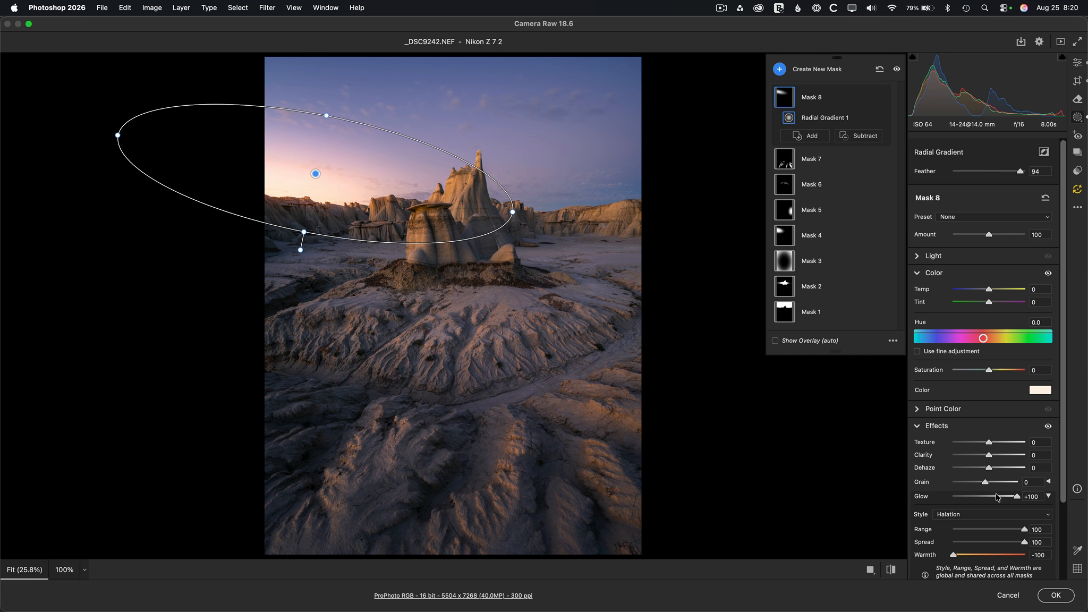
{"action": "left_click_drag", "start_coordinate": [1014, 495], "coordinate": [999, 498]}
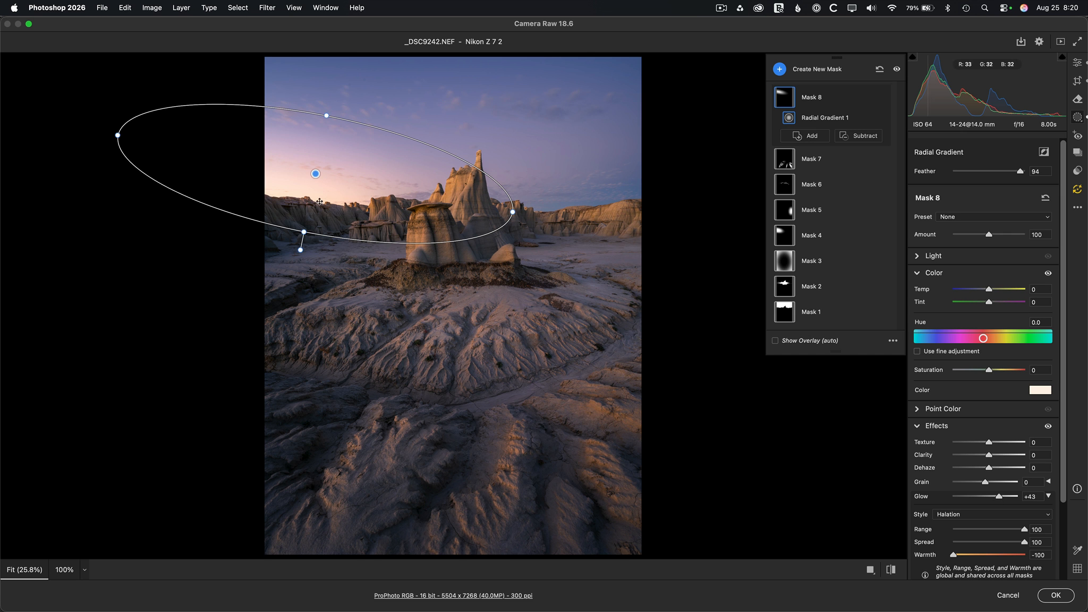
{"action": "left_click", "coordinate": [1044, 596]}
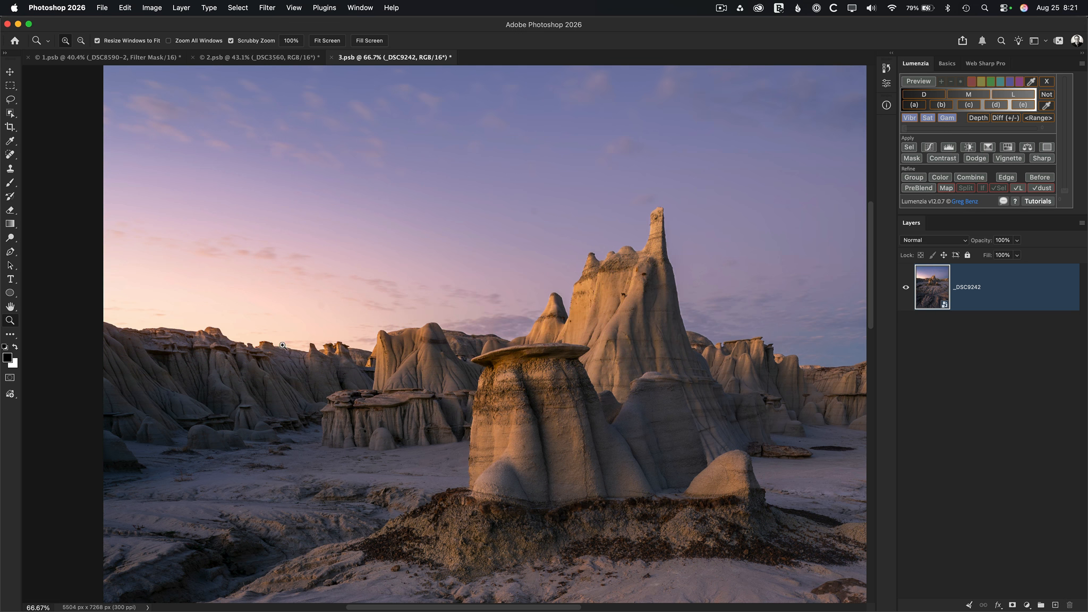